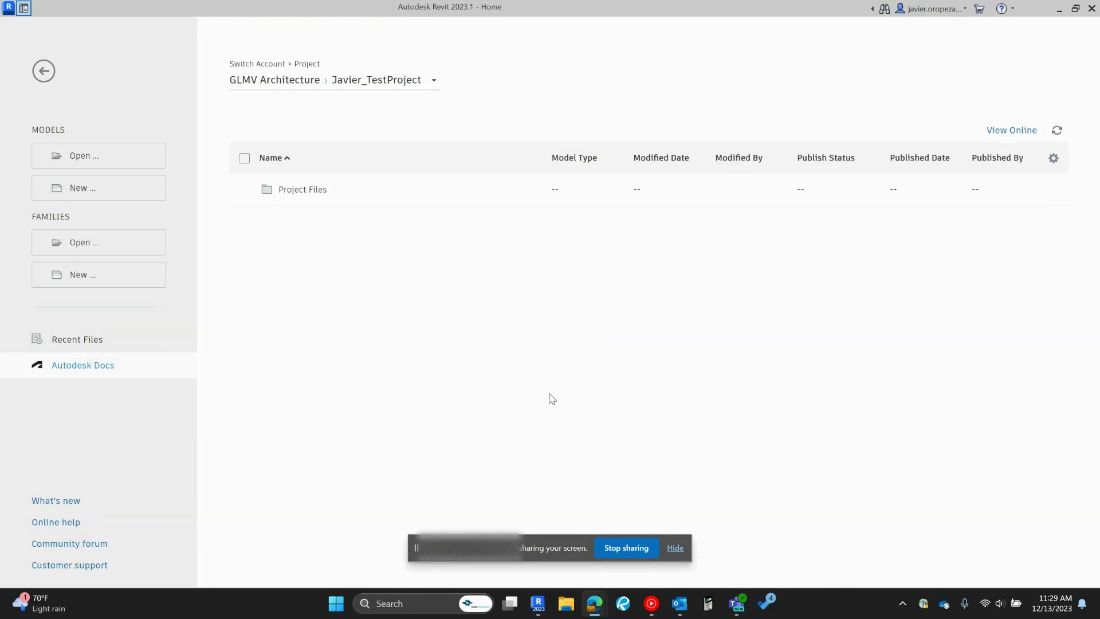
Create a new project from the Imperial-Architectural Template.
left_click(122, 189)
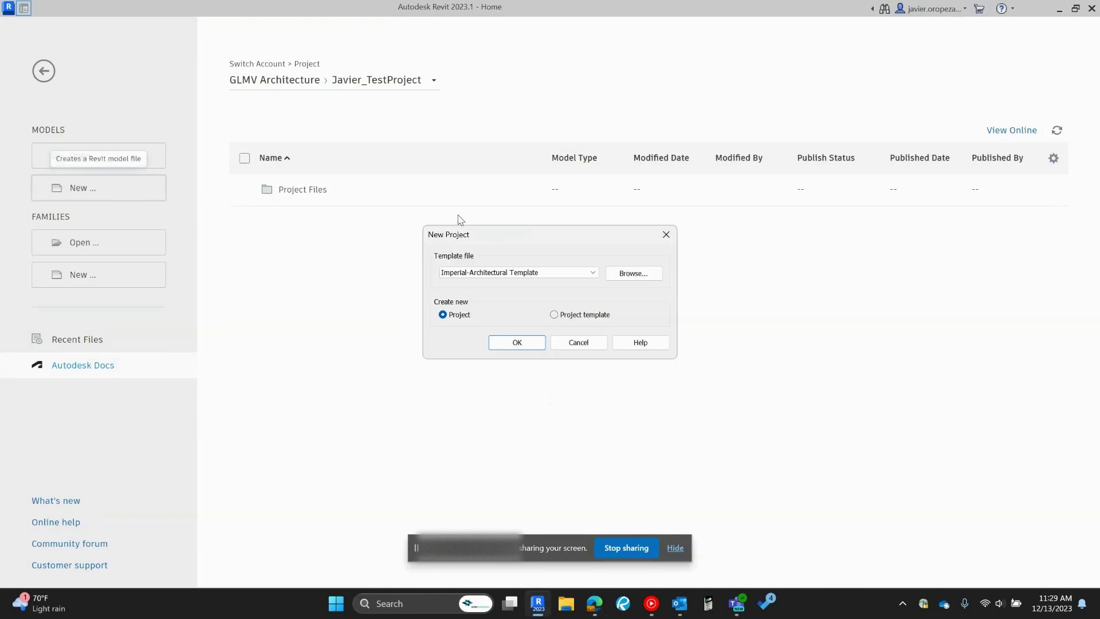
left_click(513, 342)
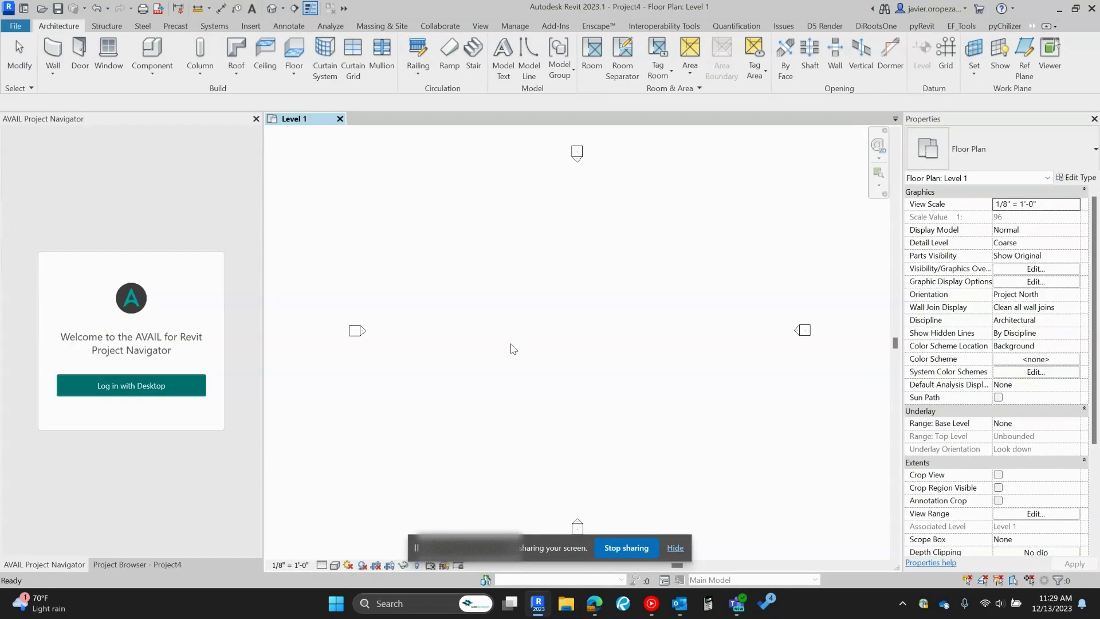
Show the Project Browser and open the Edit Shared Parameters dialog from the Manage tab.
left_click(139, 564)
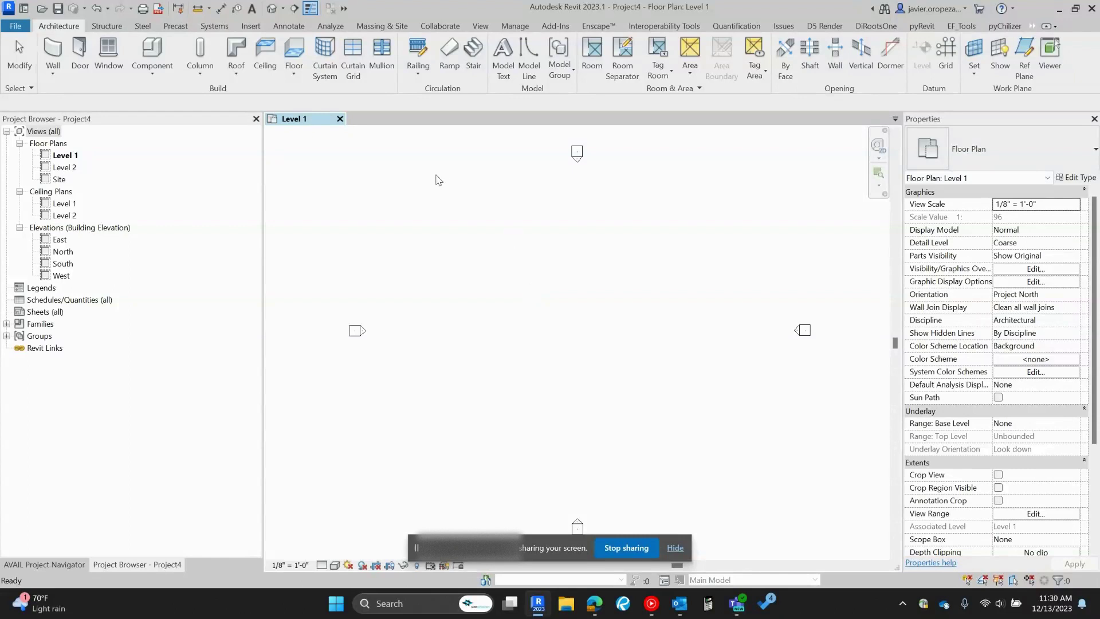
left_click(515, 27)
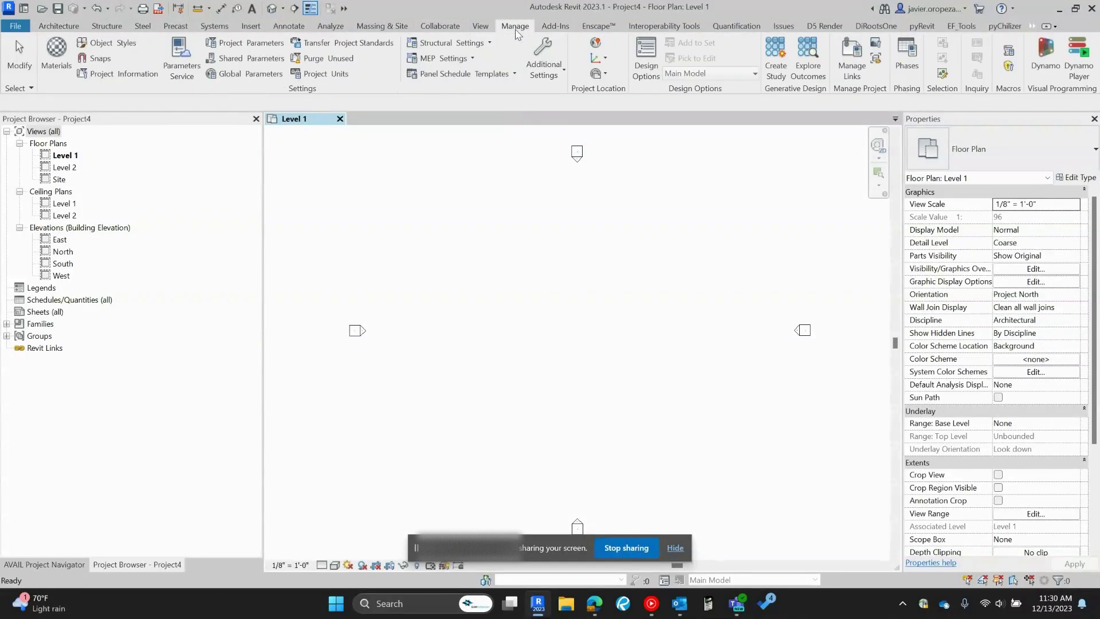
left_click(275, 62)
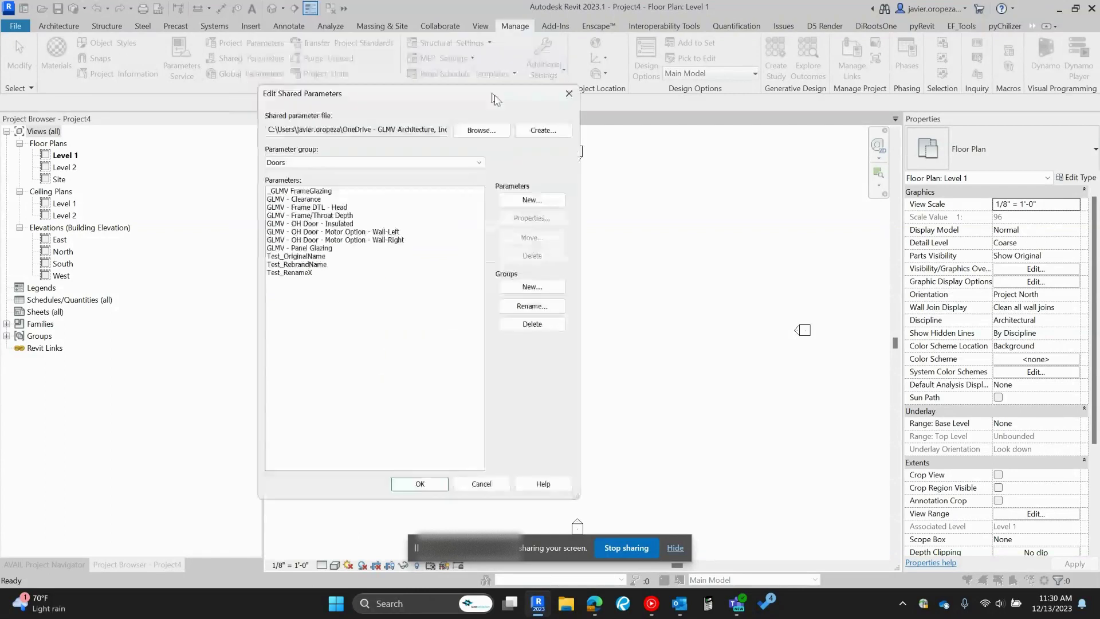
View the Spaces group, then start naming a new shared parameter file SPMtest.
left_click(575, 218)
left_click(504, 244)
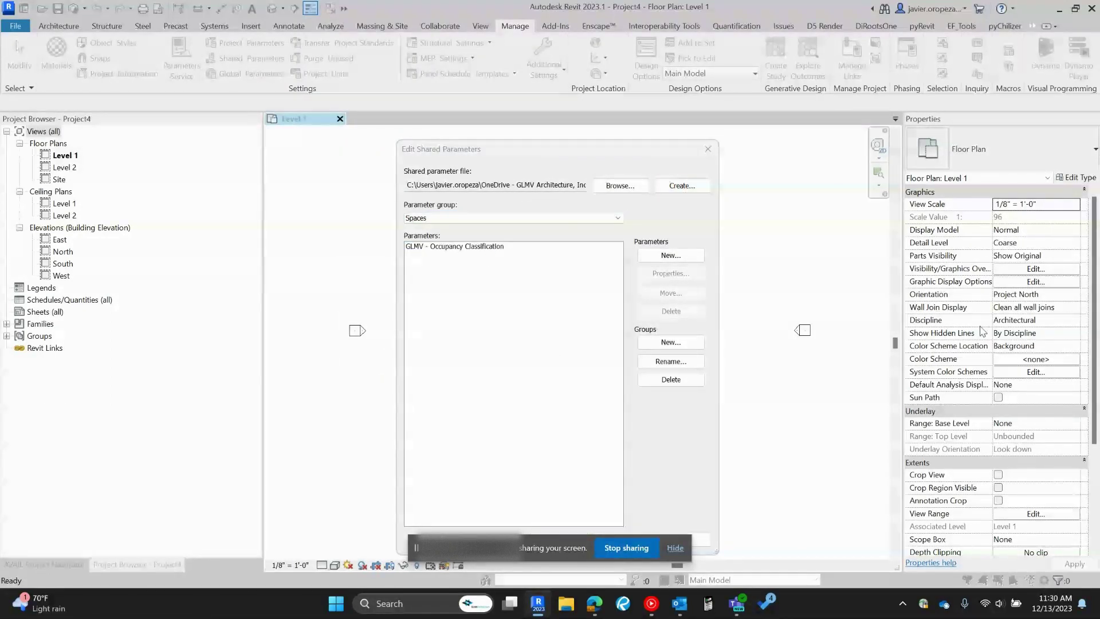
left_click_drag(894, 380, 289, 199)
type("SPMtest")
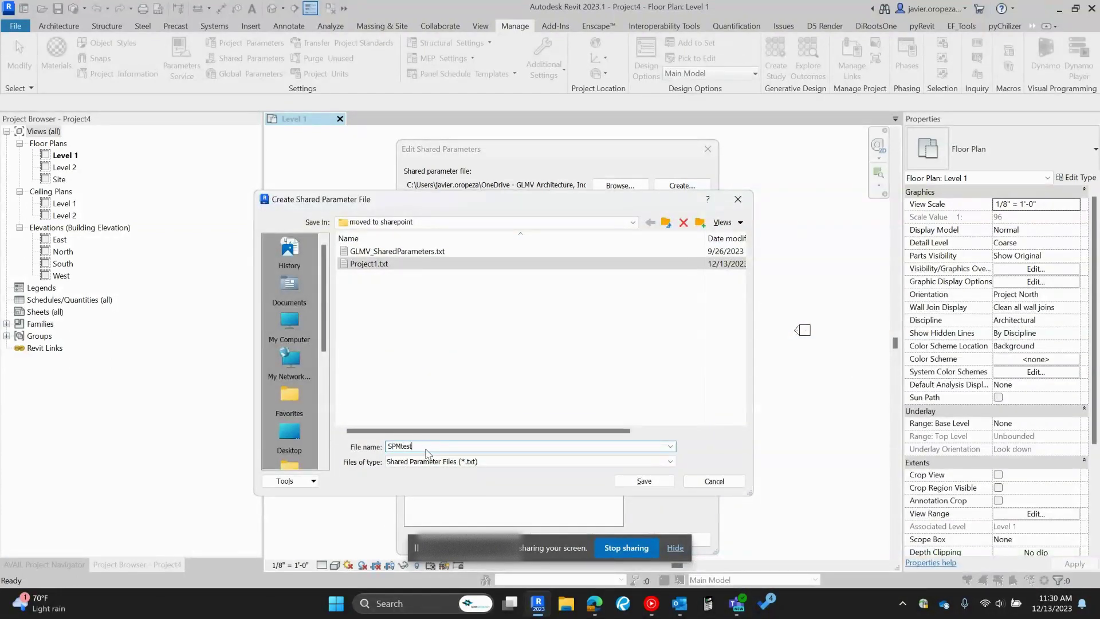
Save the SPMtest file and add a parameter group named Doors.
left_click(630, 482)
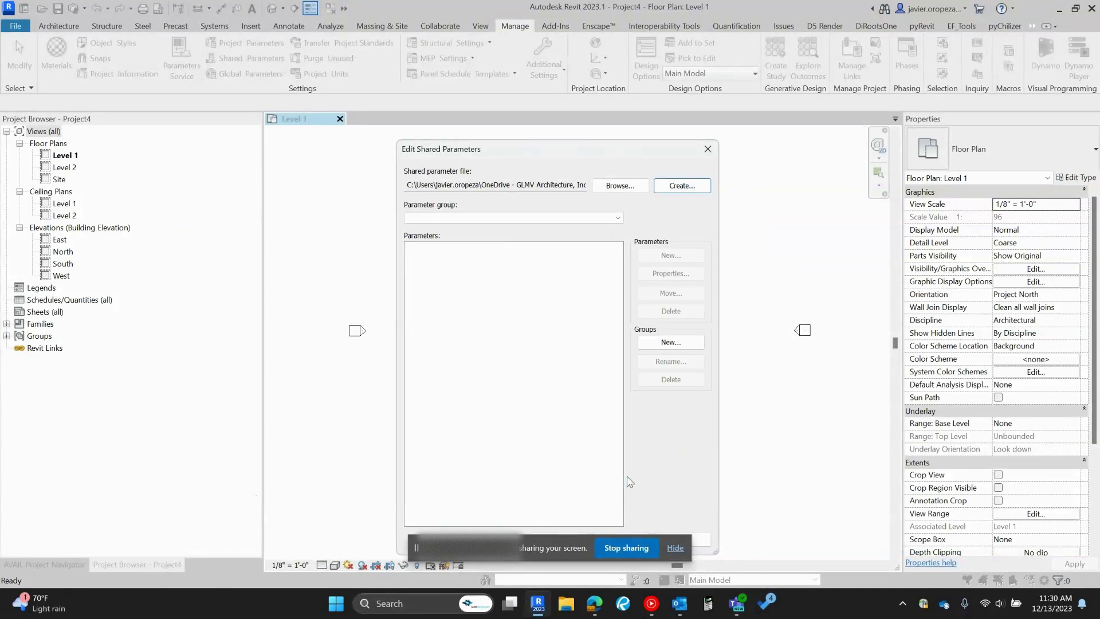
left_click(660, 339)
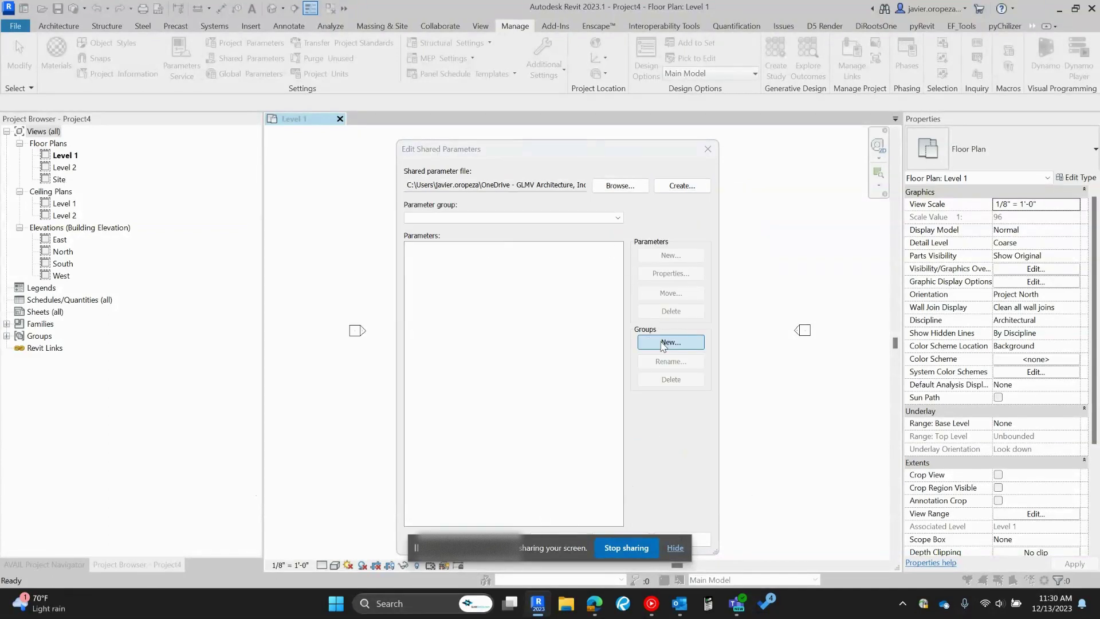
type("Do")
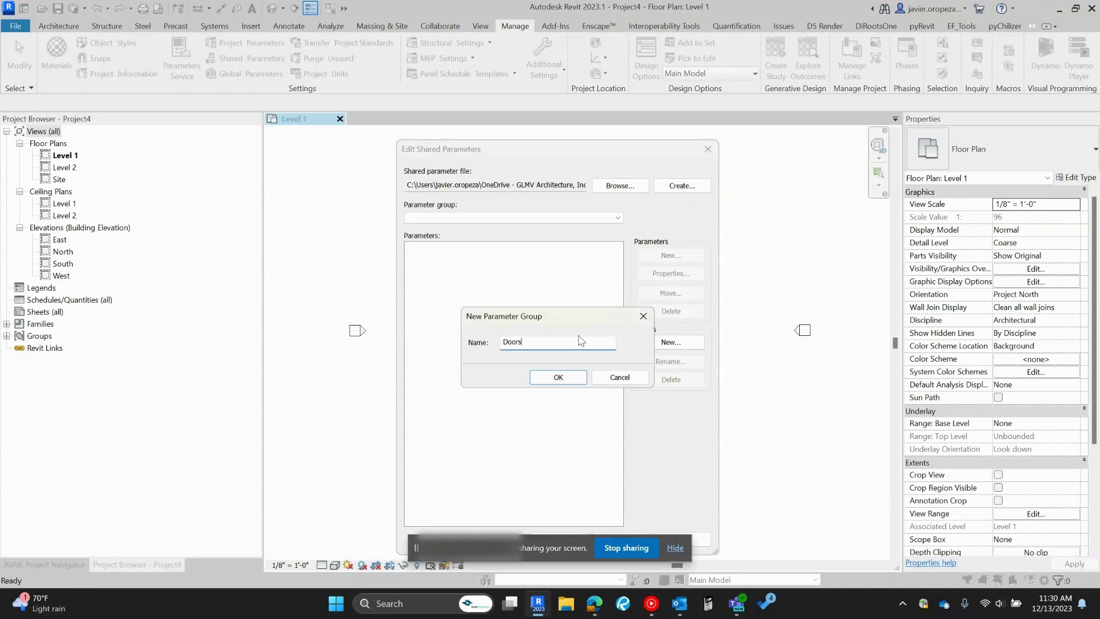
type("ors")
left_click(558, 377)
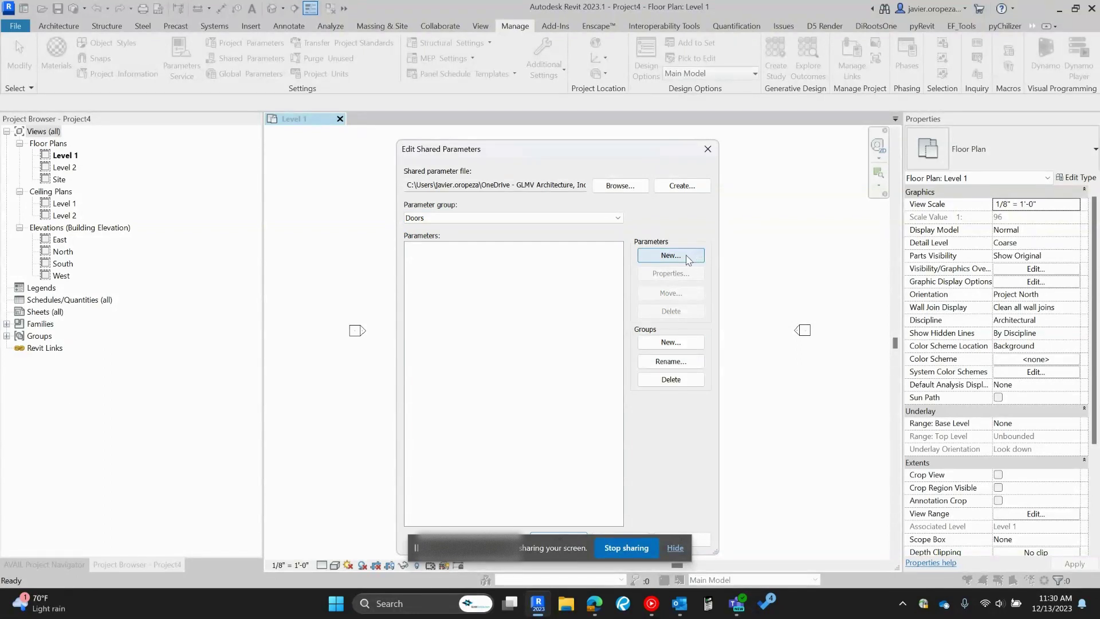
Add a Text-type Test_Width parameter to Doors and close the editor.
left_click(688, 259)
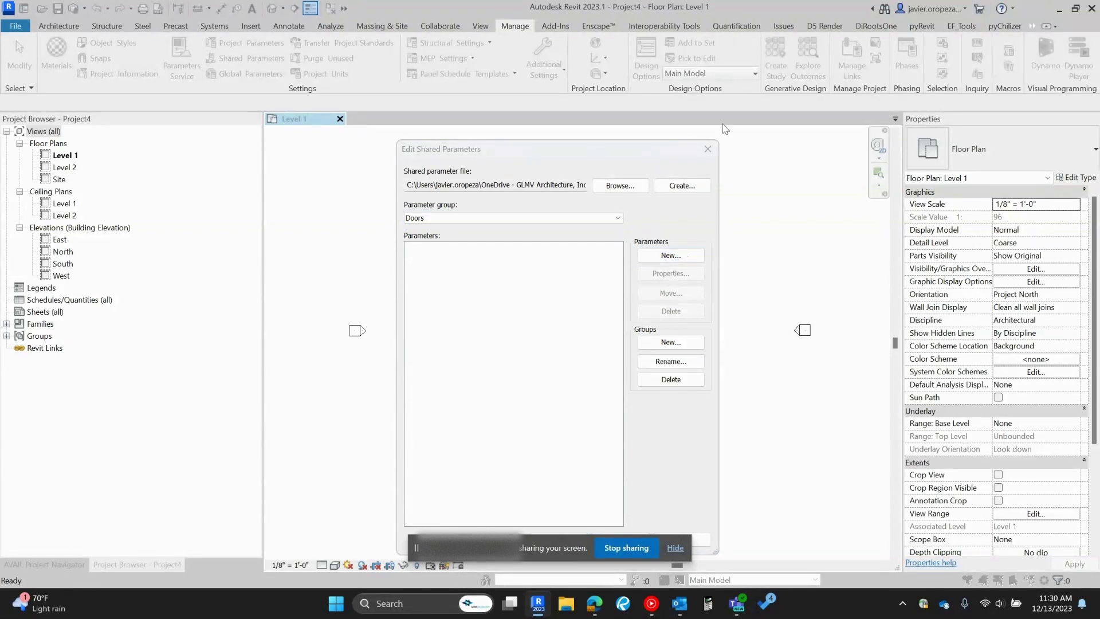
type("Test_Width")
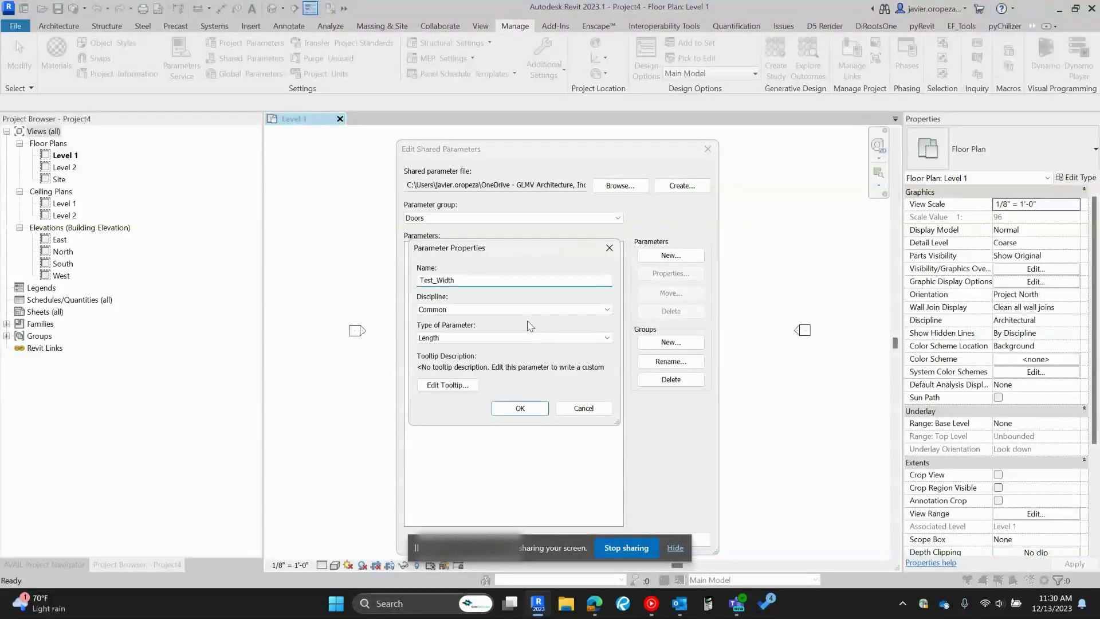
left_click(500, 338)
left_click(484, 349)
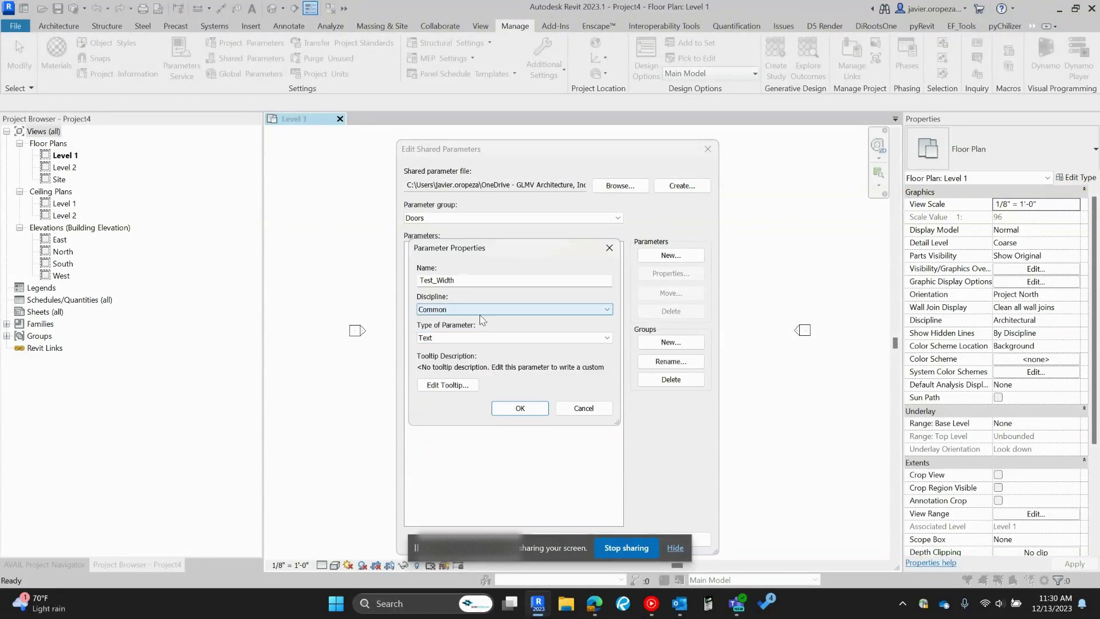
left_click(523, 405)
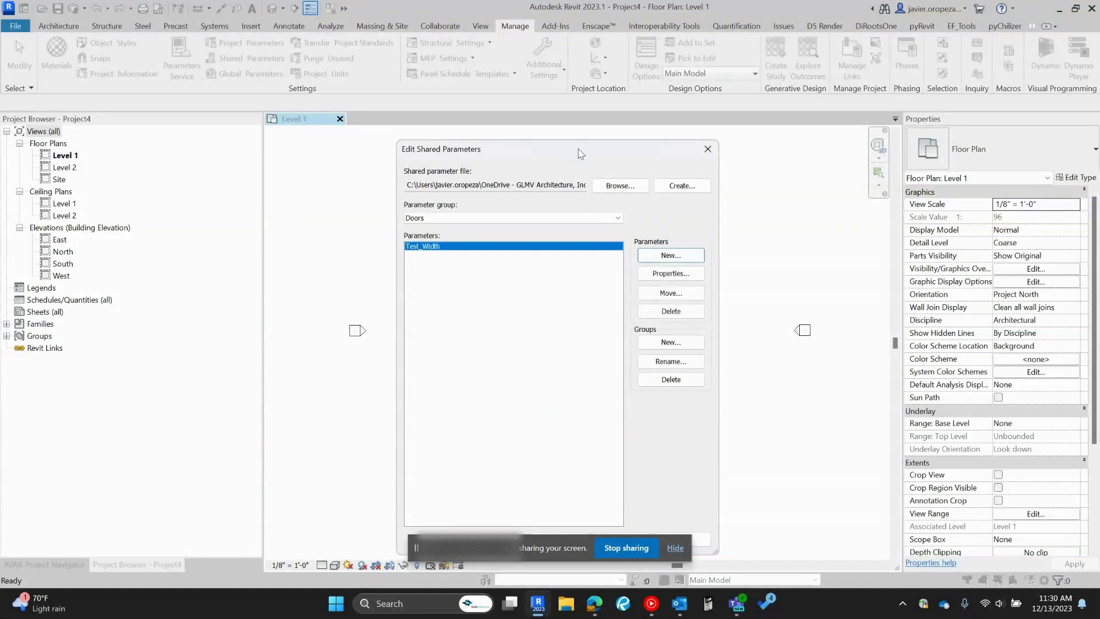
left_click(562, 499)
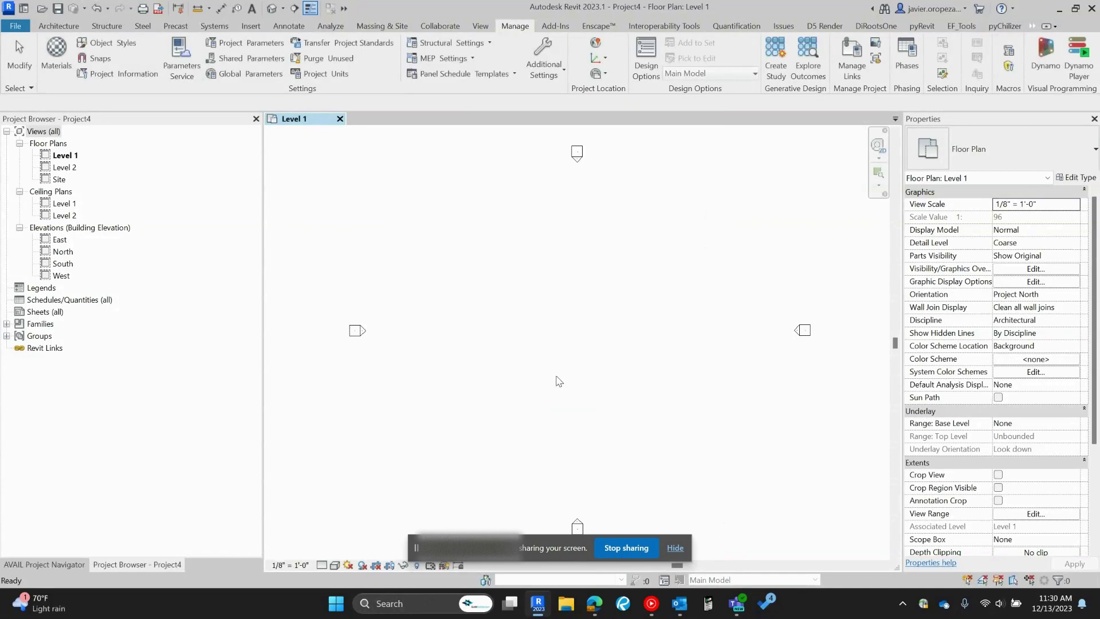
Verify Test_Width is listed under Doors, then draw a short wall near the plan centre.
left_click(244, 58)
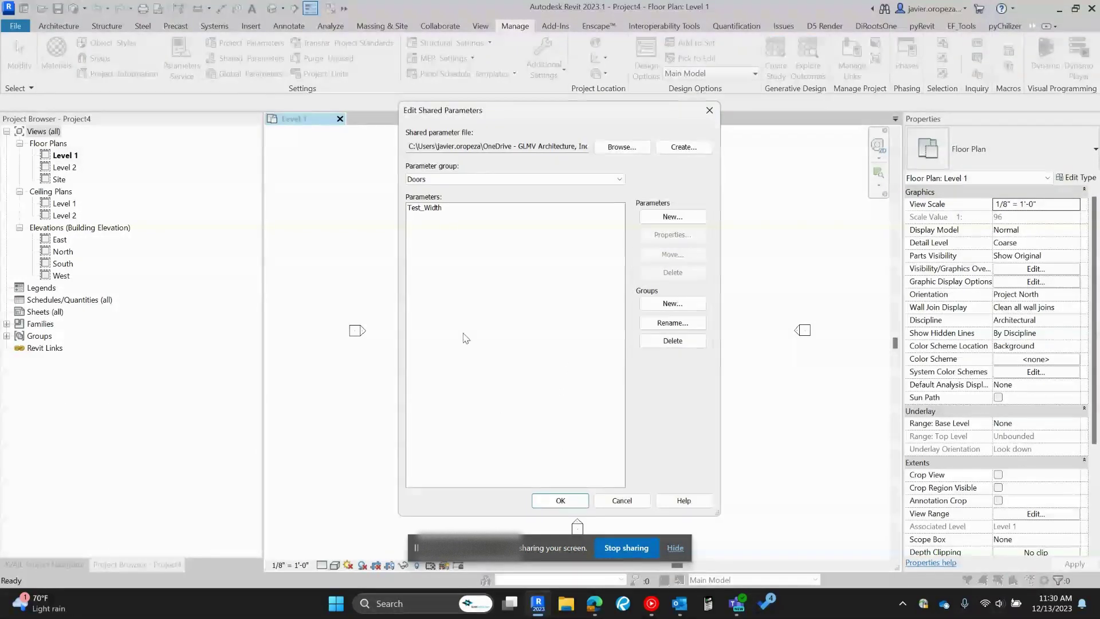
left_click(621, 500)
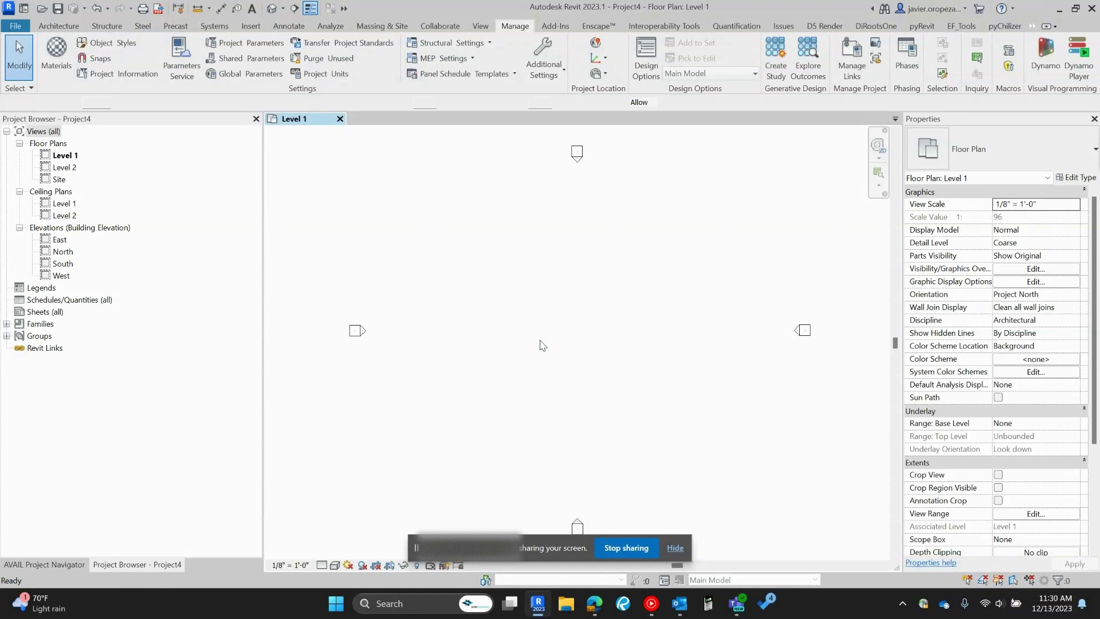
key("w")
key("a")
left_click(588, 339)
key("Escape")
key("Escape")
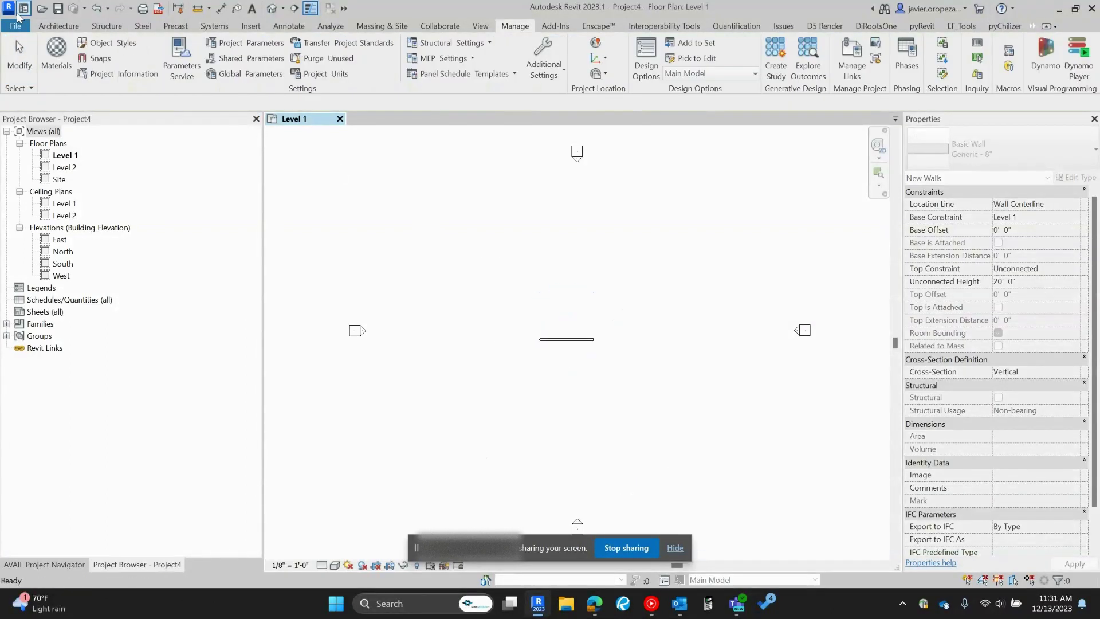
Save the project as Project4_TestSPM.rvt in the Desktop Temp folder.
left_click(16, 26)
mouse_move(84, 204)
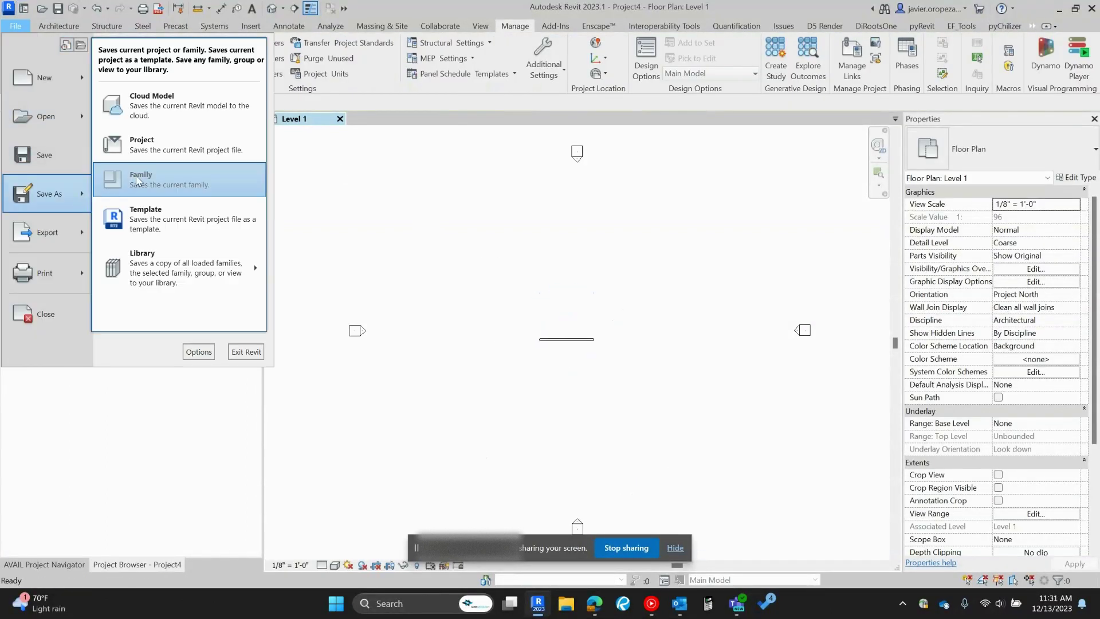
left_click(181, 145)
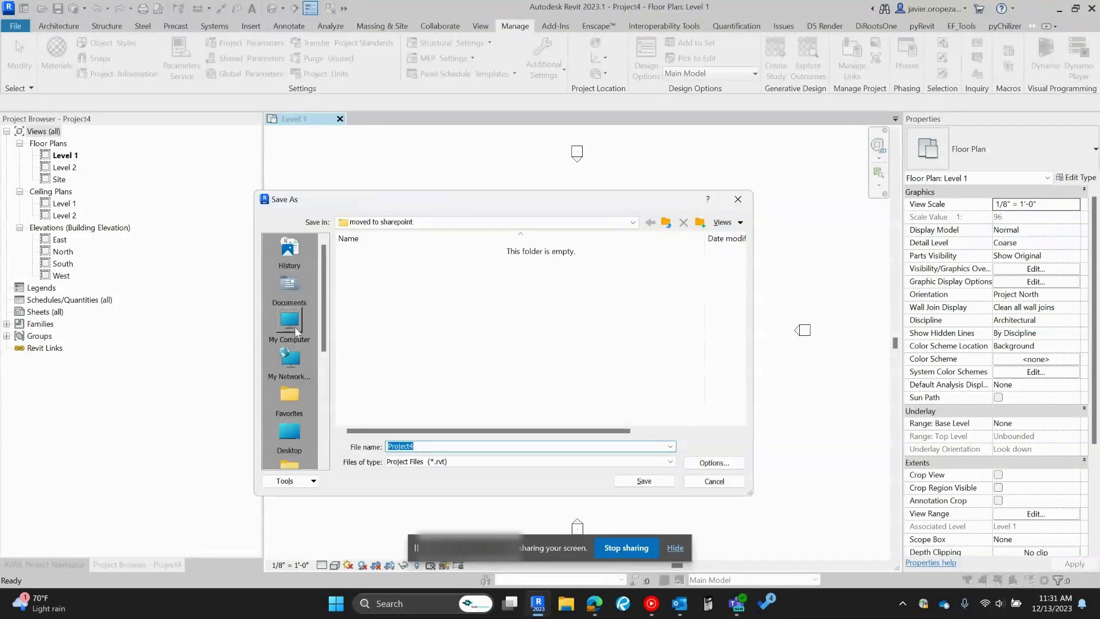
left_click(297, 439)
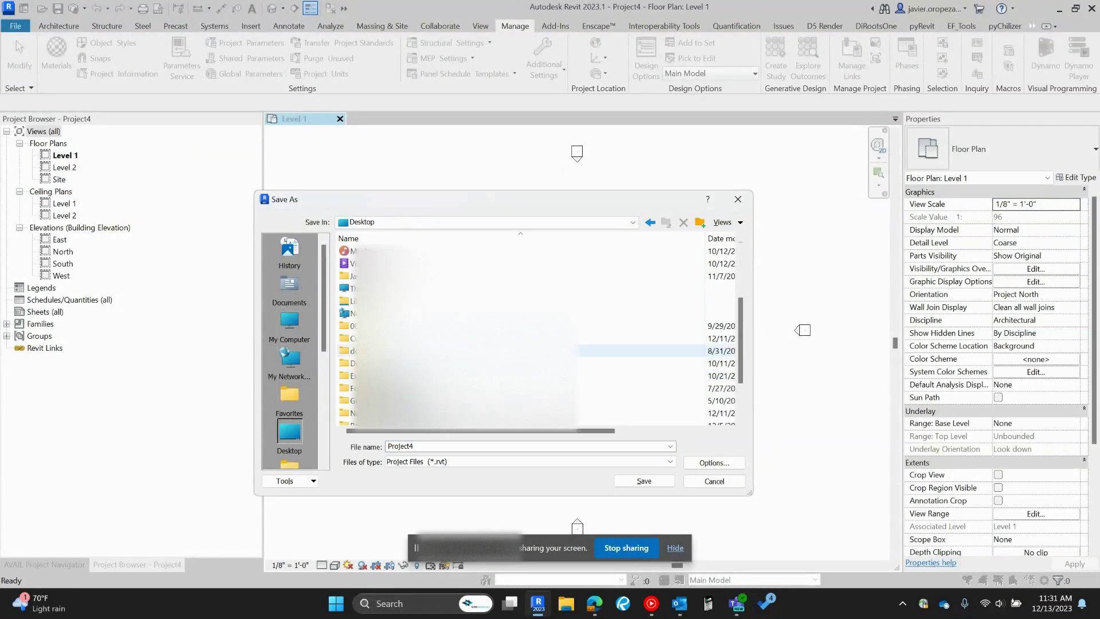
double_click(515, 389)
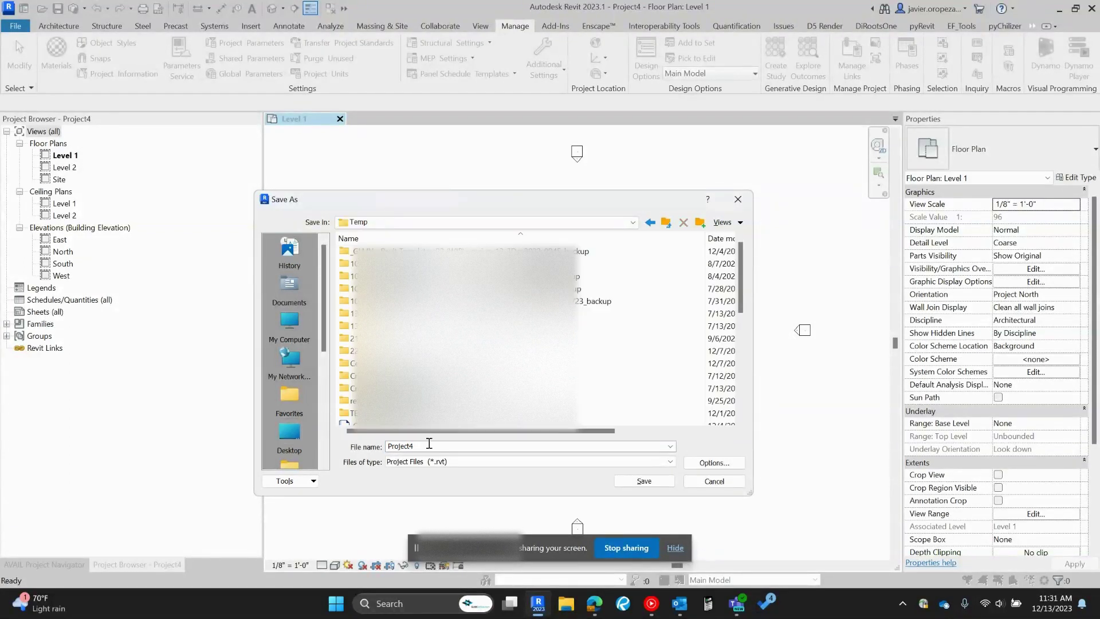
left_click(441, 447)
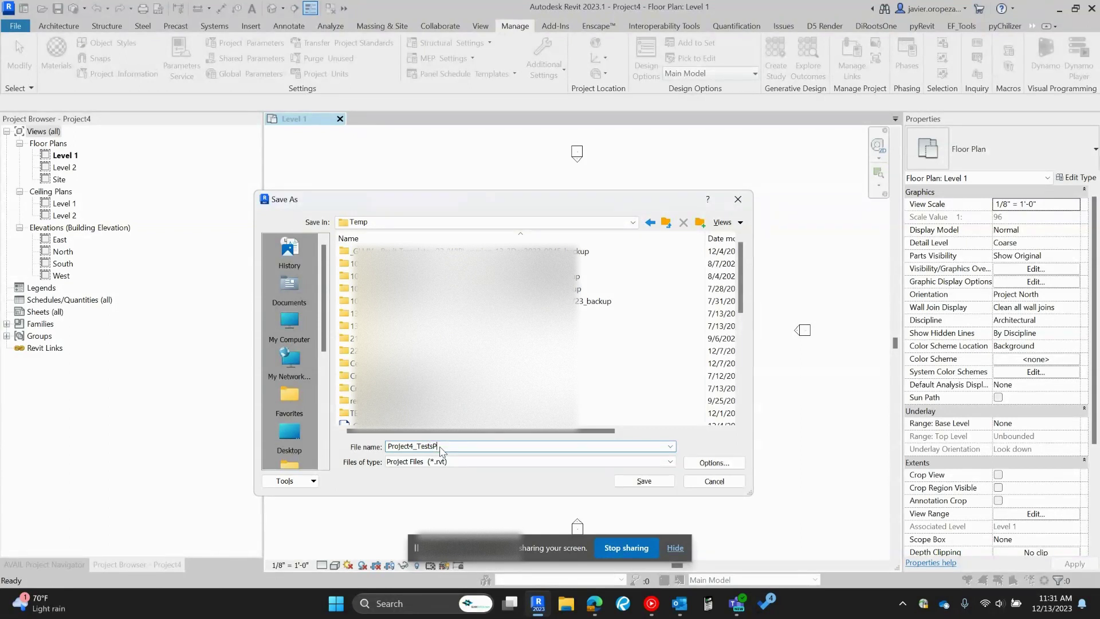
left_click(632, 485)
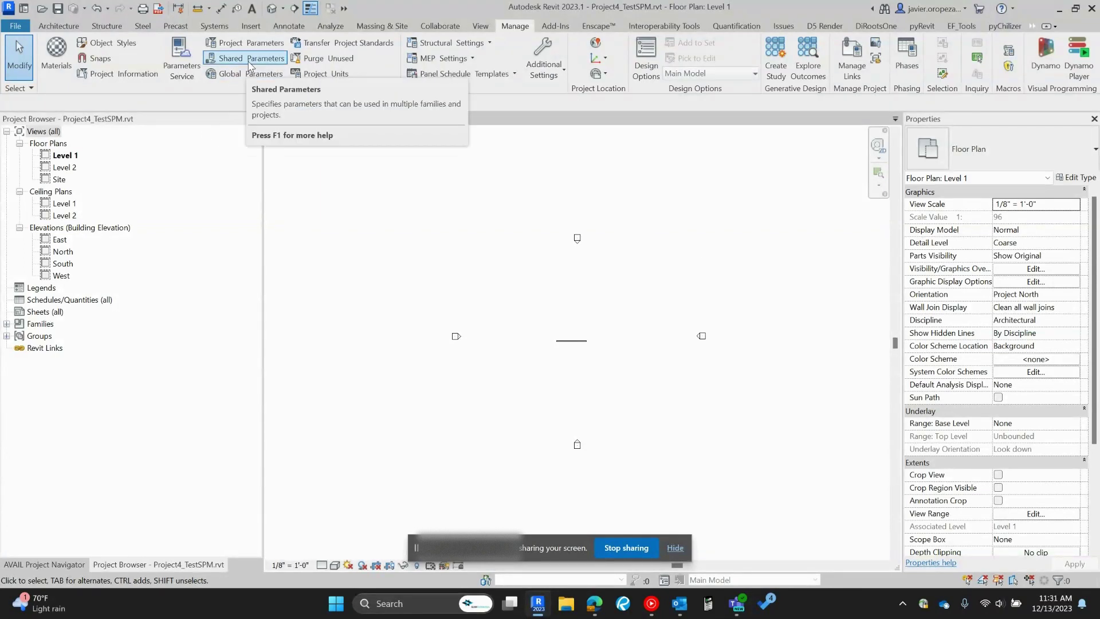
Add shared parameter Test_Width to the project as a Doors type parameter.
left_click(244, 43)
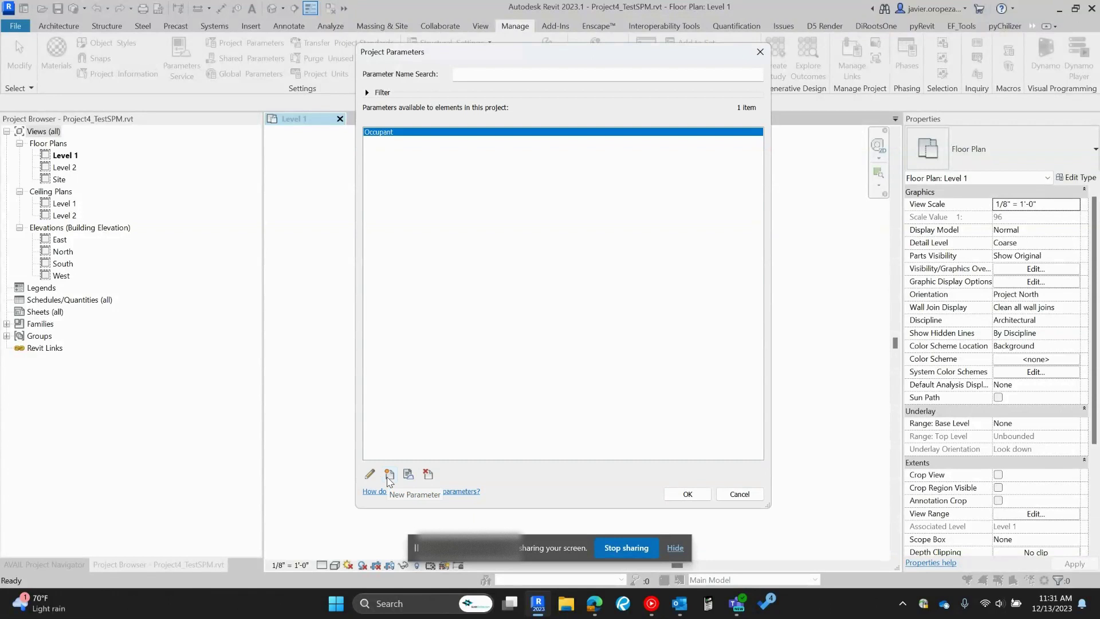
left_click(388, 475)
left_click(190, 200)
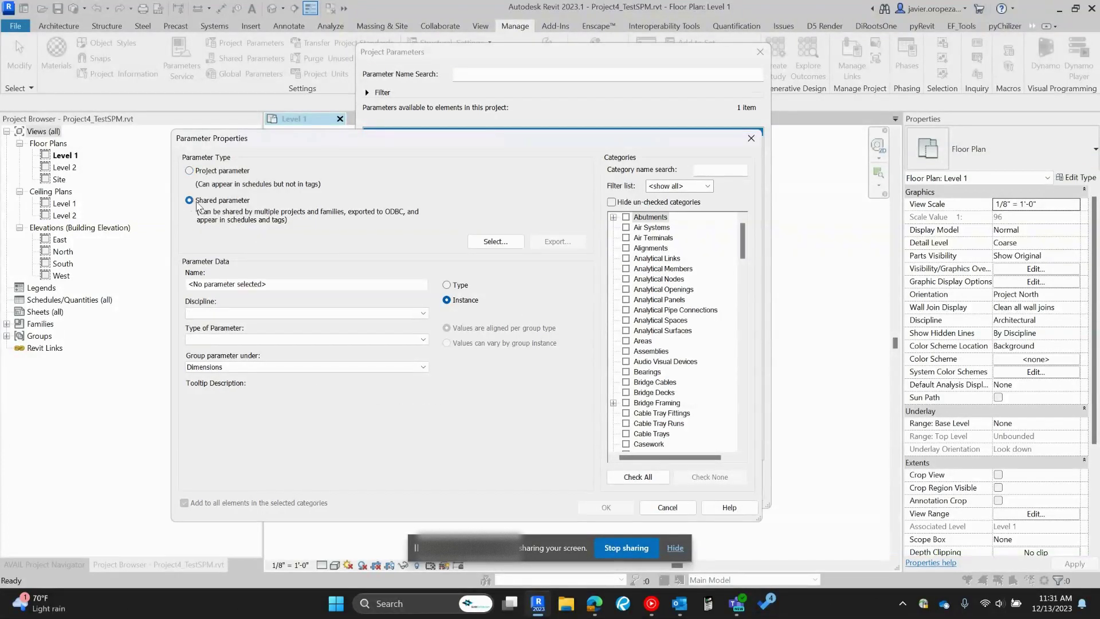
left_click(494, 241)
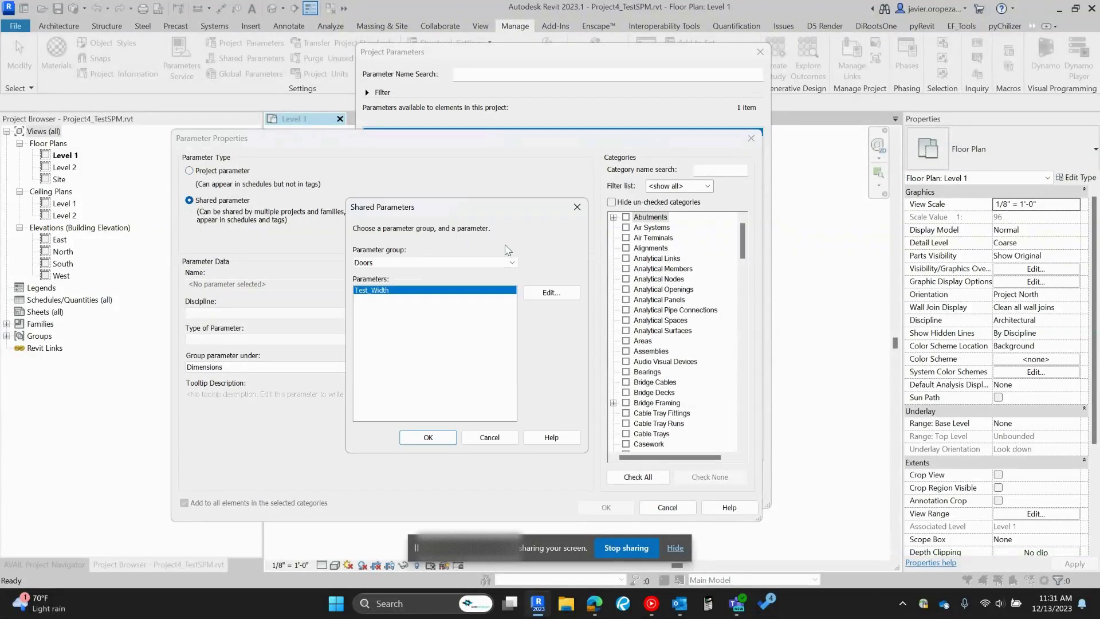
left_click(428, 437)
left_click_drag(740, 262, 739, 298)
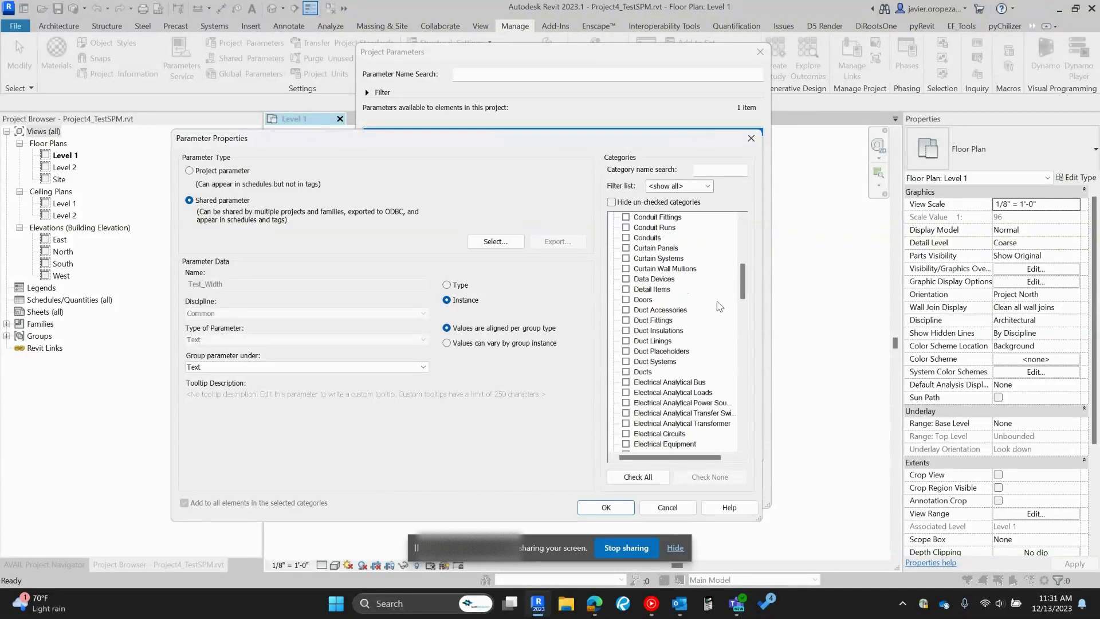
left_click(625, 300)
left_click(447, 285)
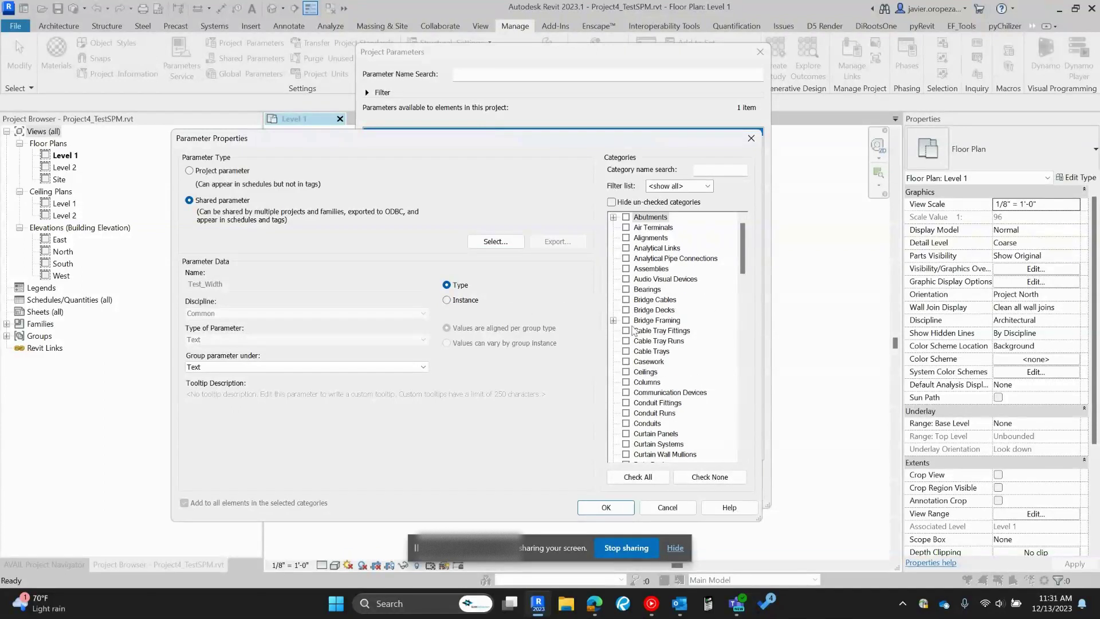
left_click(615, 508)
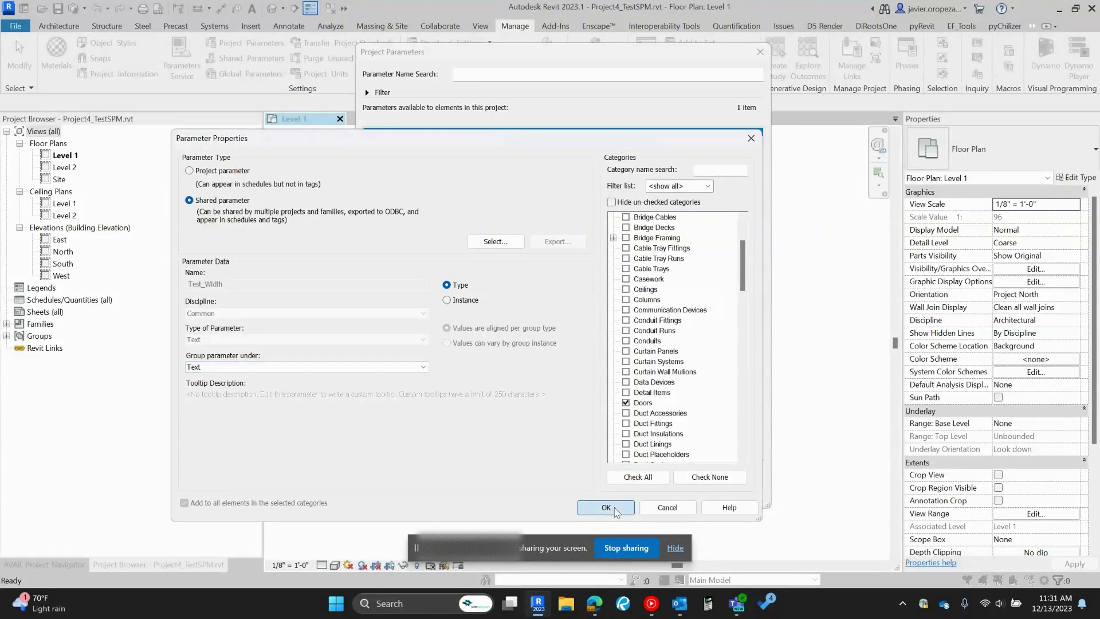
left_click(690, 493)
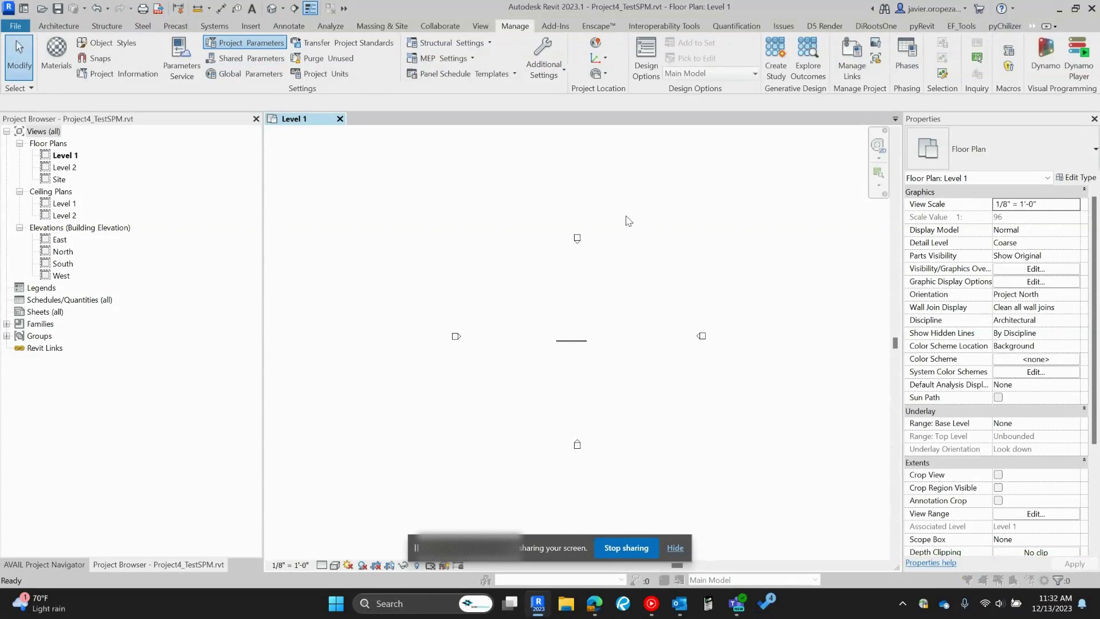
Reopen Project Parameters and inspect Test_Width's settings without changing them.
key("Return")
left_click(398, 141)
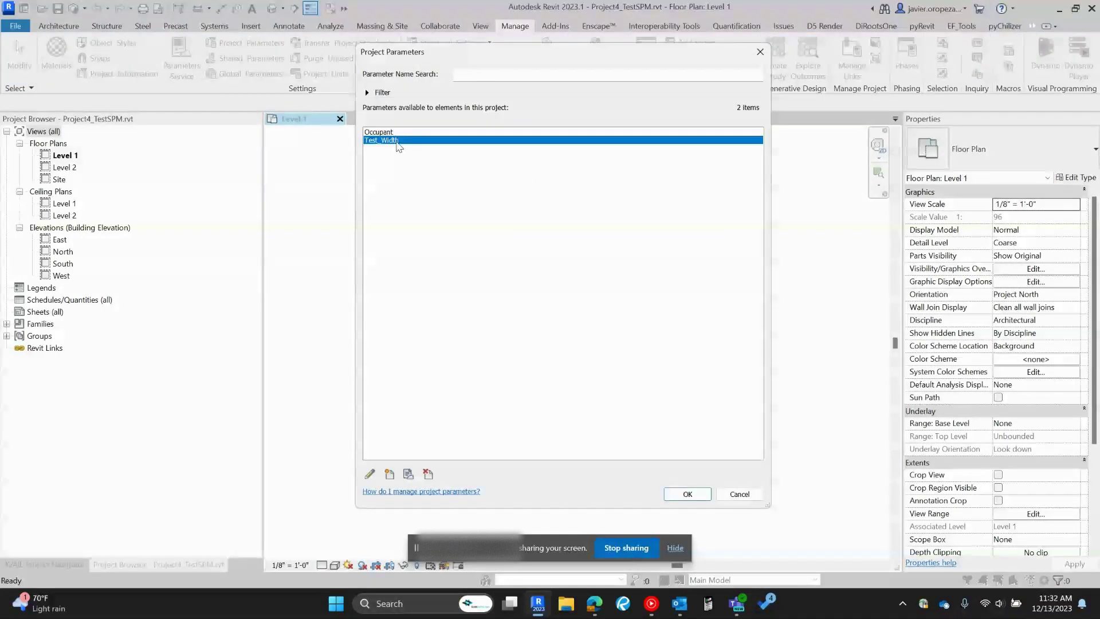
left_click(370, 474)
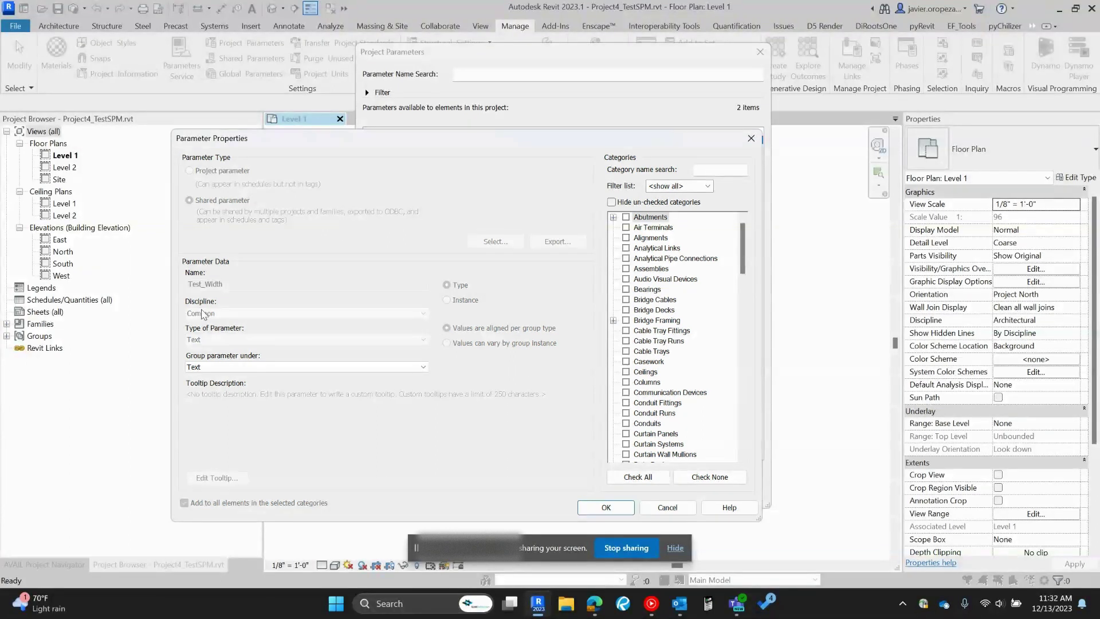
left_click(665, 508)
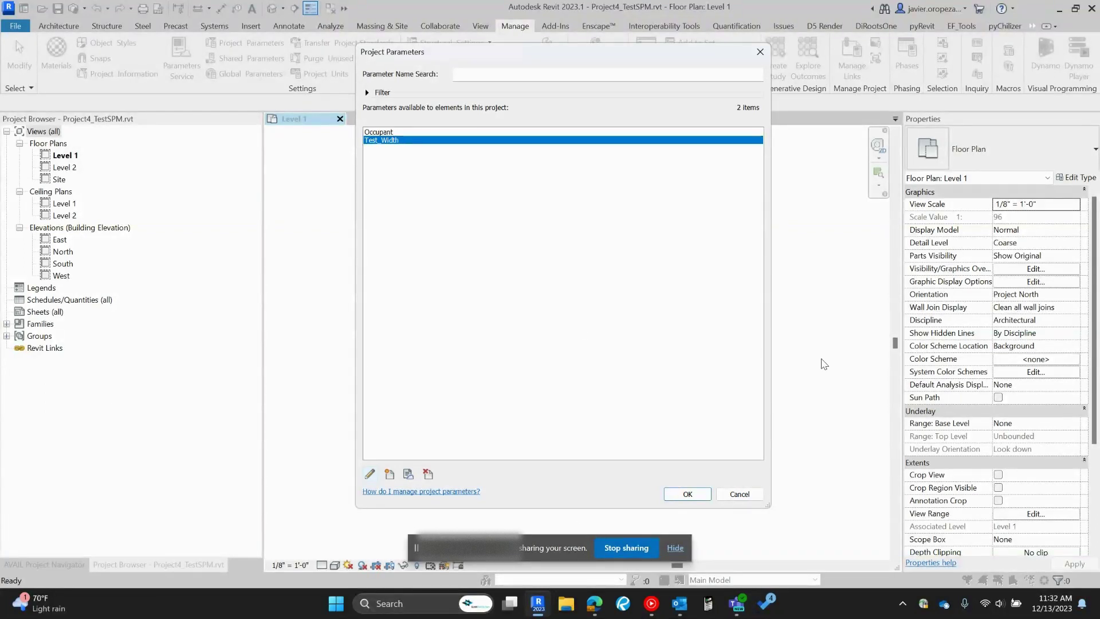
Locate SPMtest.txt in File Explorer and open it in Notepad.
left_click(568, 604)
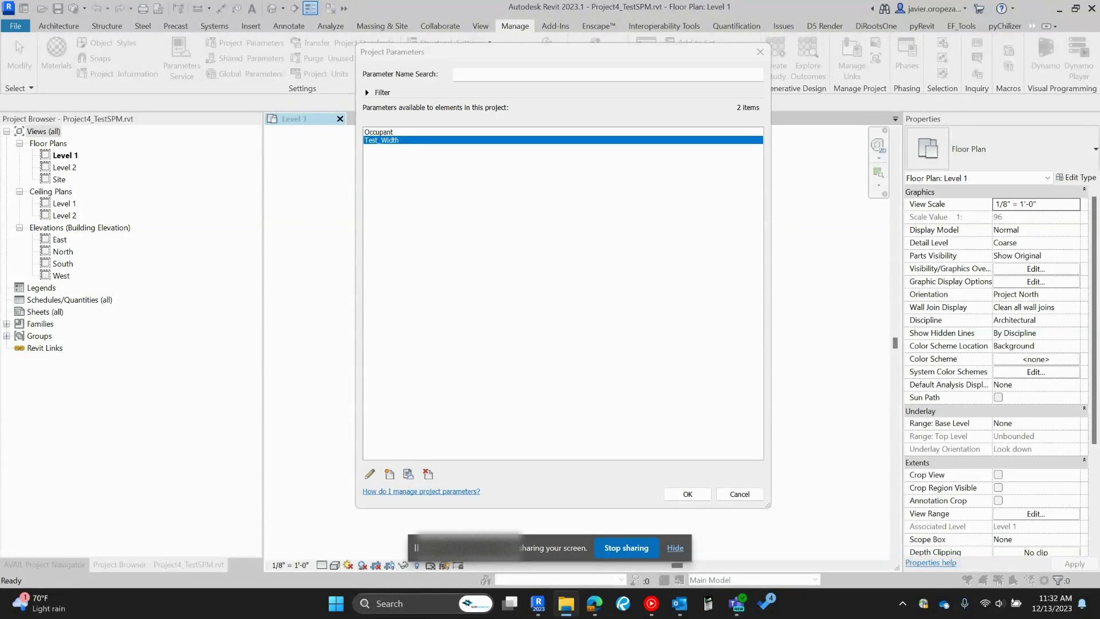
key("alt+Tab")
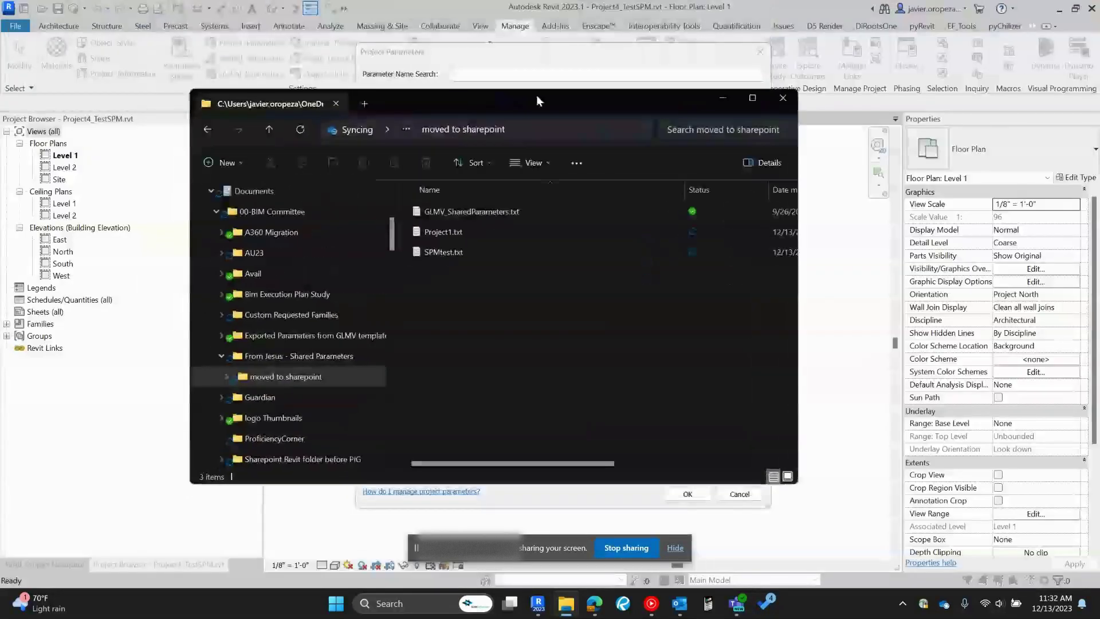
left_click(453, 252)
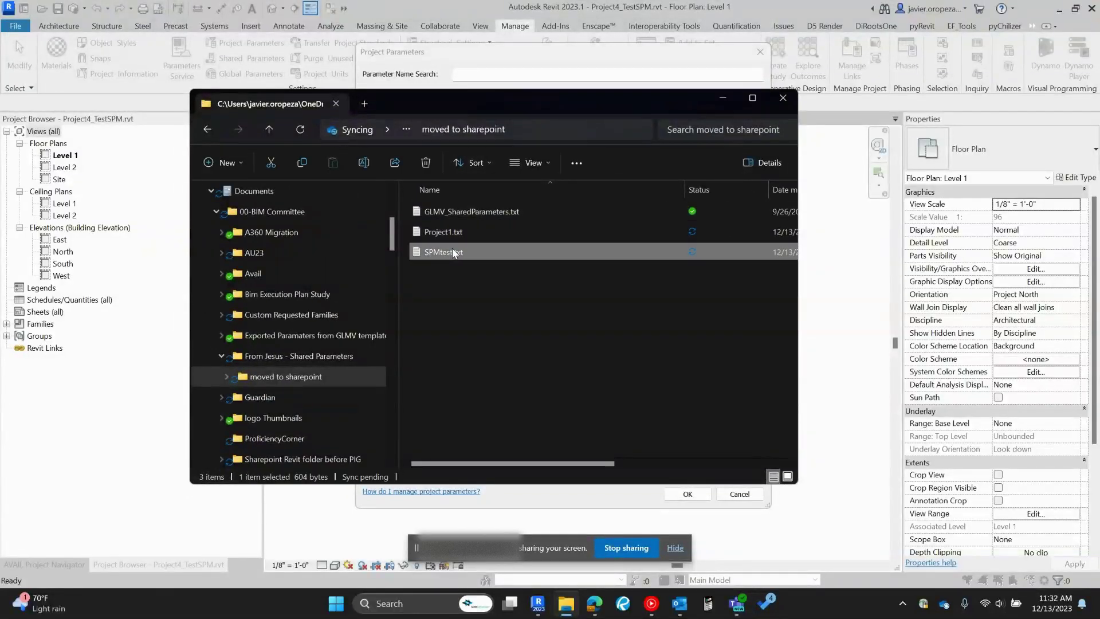
left_click(724, 102)
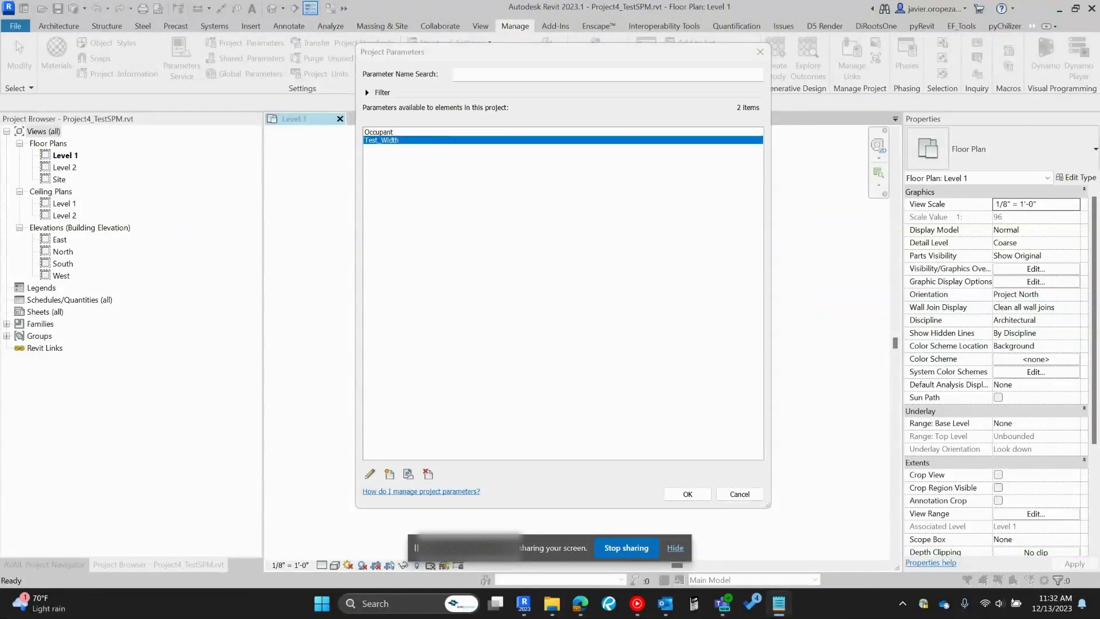
left_click(778, 603)
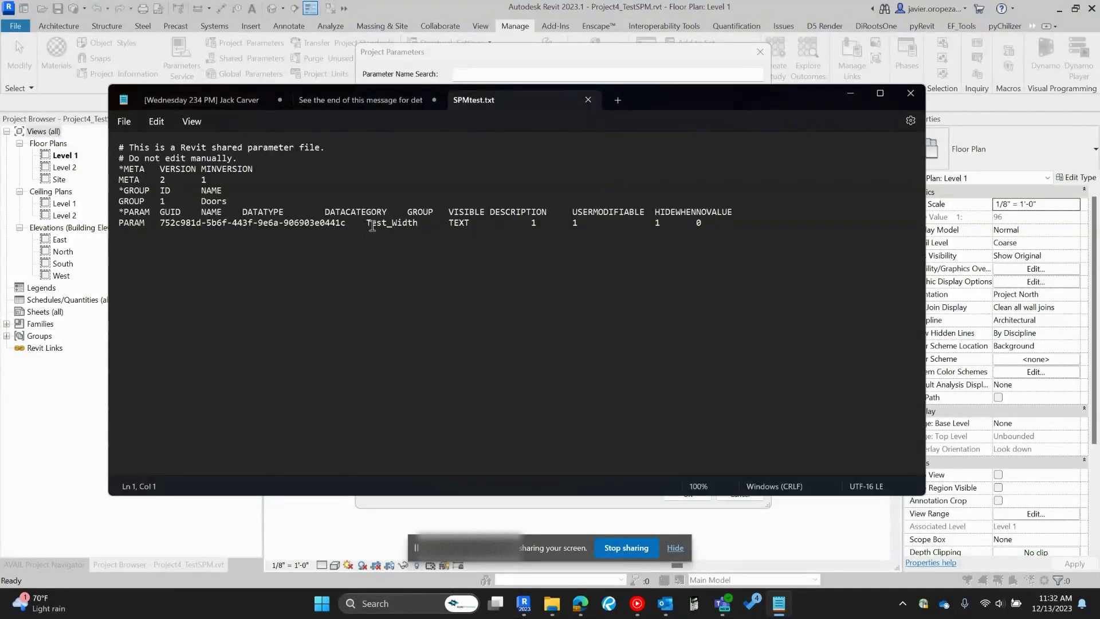
Rename Test_Width to Final_Width in SPMtest.txt, save it, and minimise Notepad.
left_click_drag(386, 224, 366, 229)
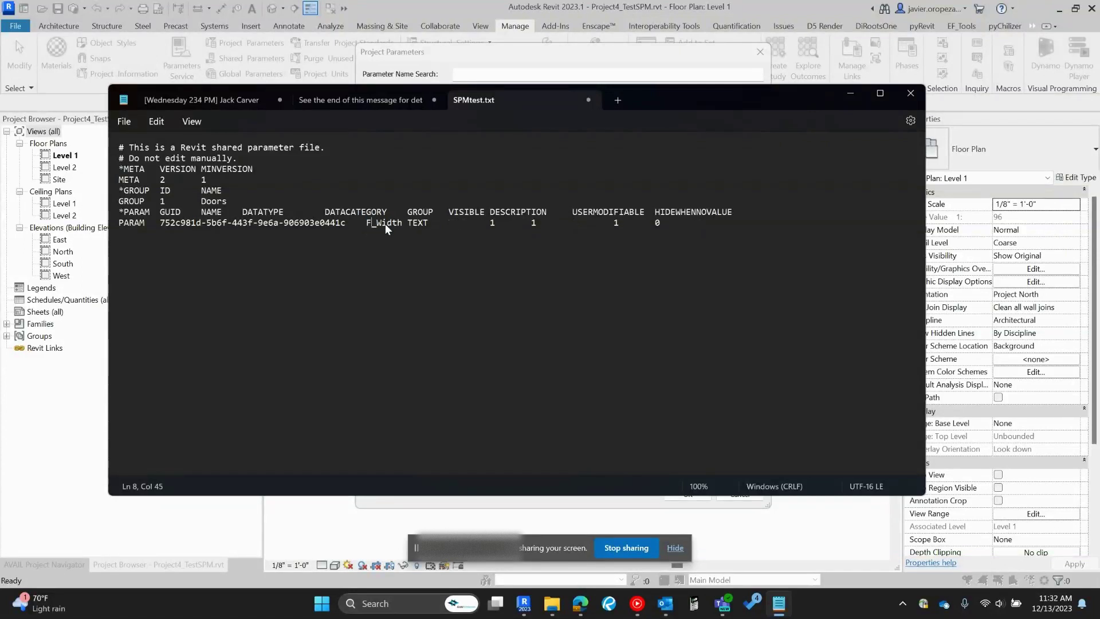
type("inal")
left_click(589, 101)
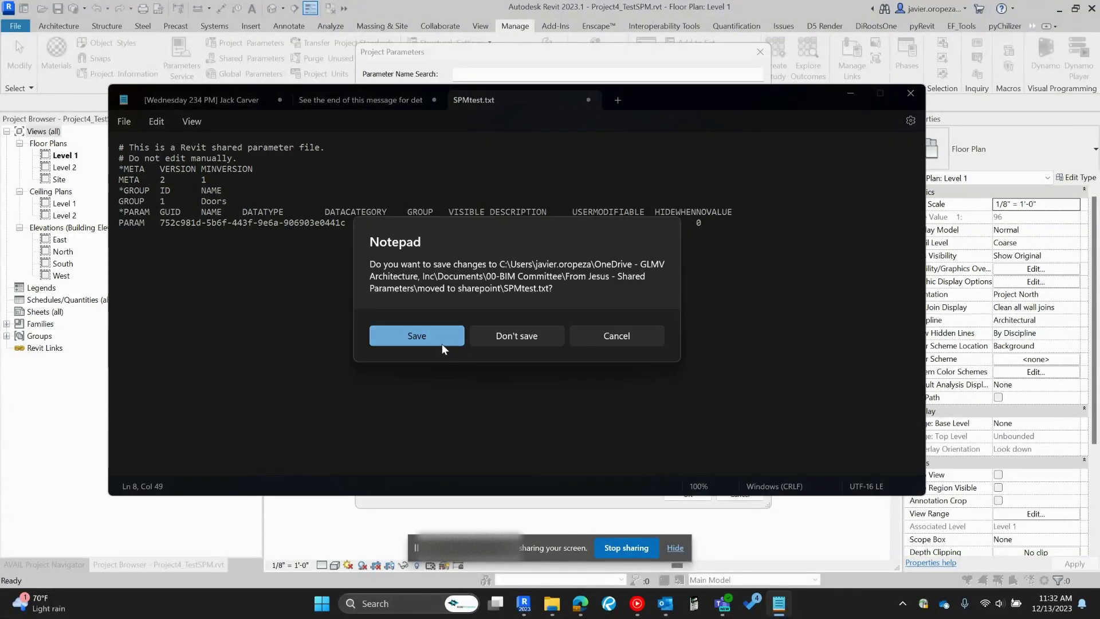
left_click(442, 344)
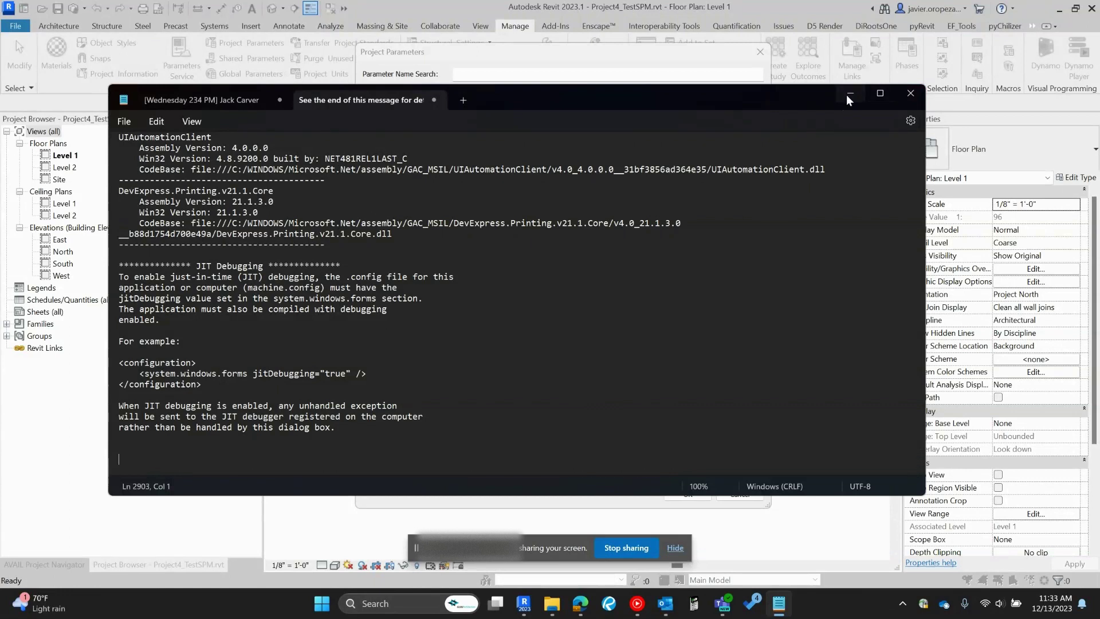
left_click(850, 95)
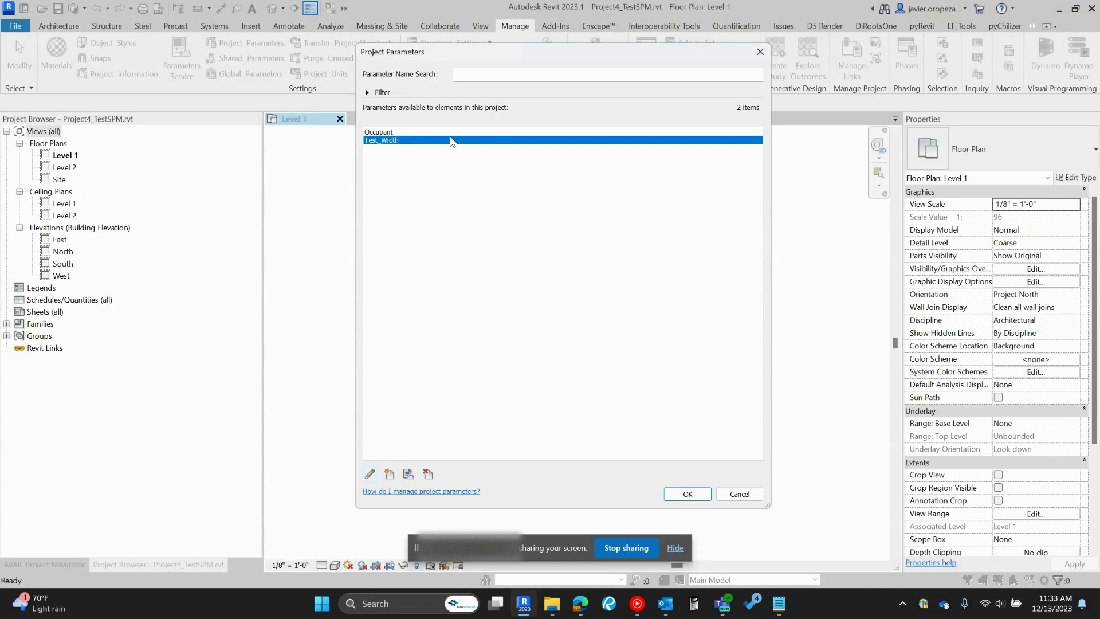
Close Project Parameters and check Final_Width appears under Doors in Shared Parameters.
left_click(756, 494)
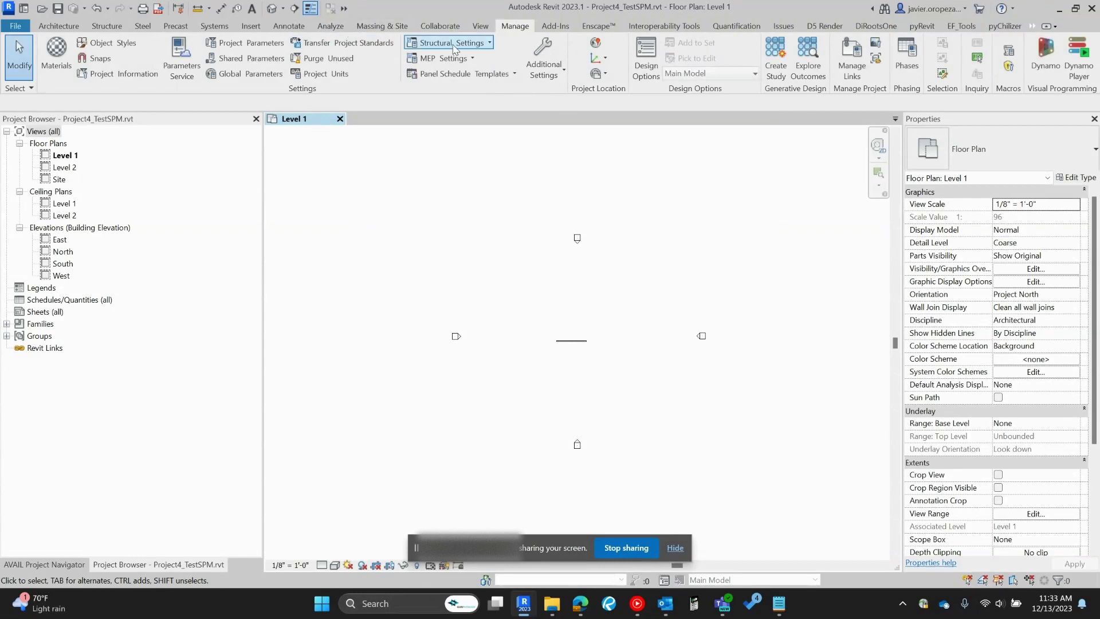
left_click(252, 59)
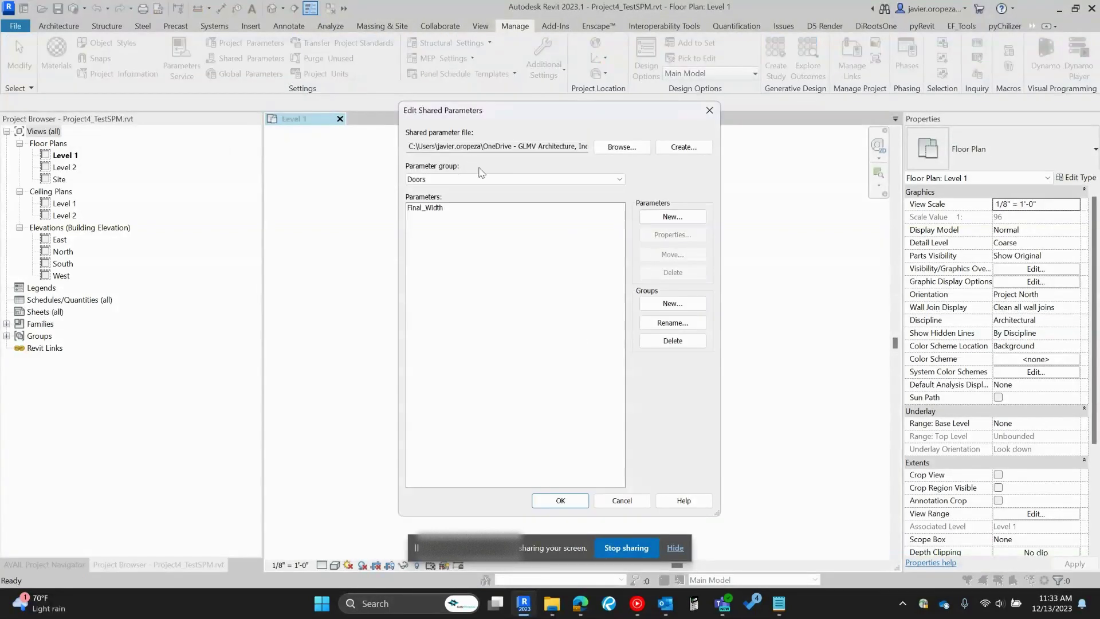
left_click(424, 209)
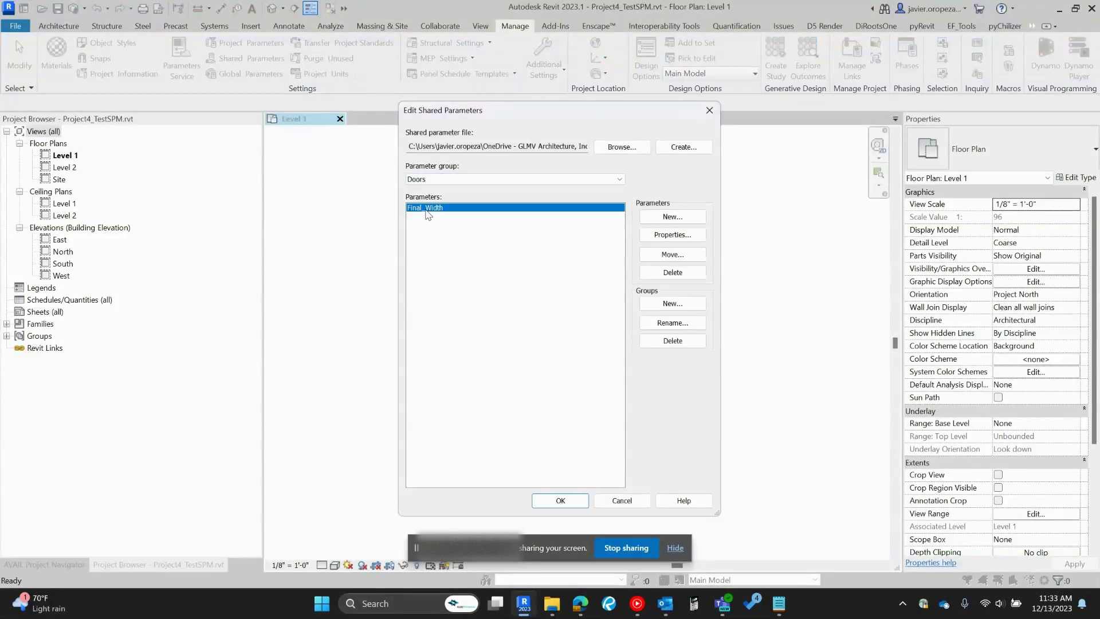
left_click(630, 501)
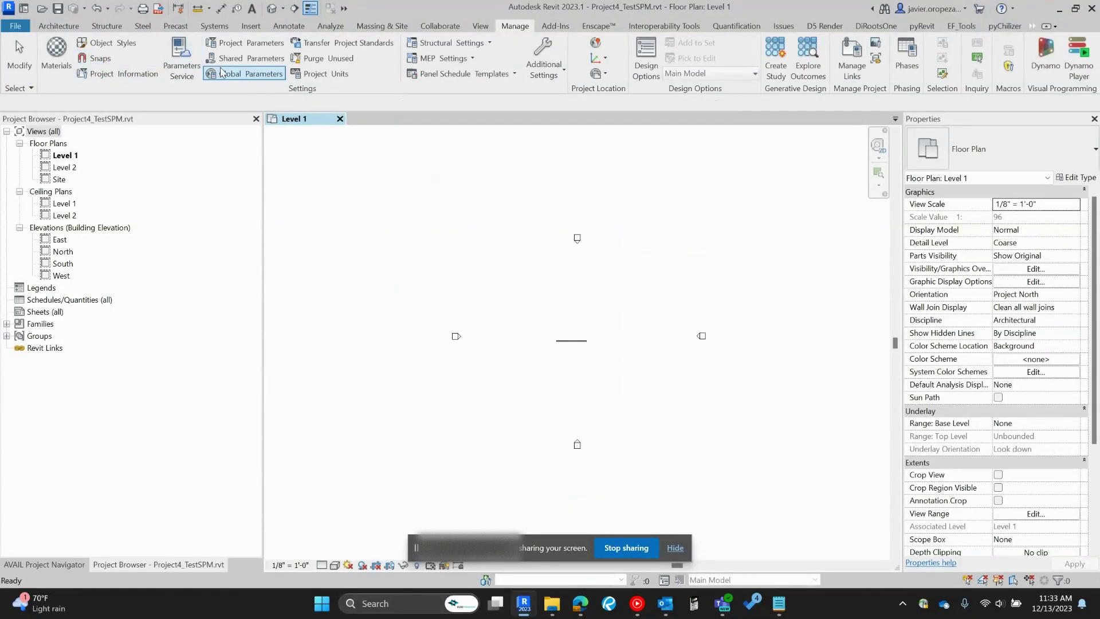
left_click(262, 46)
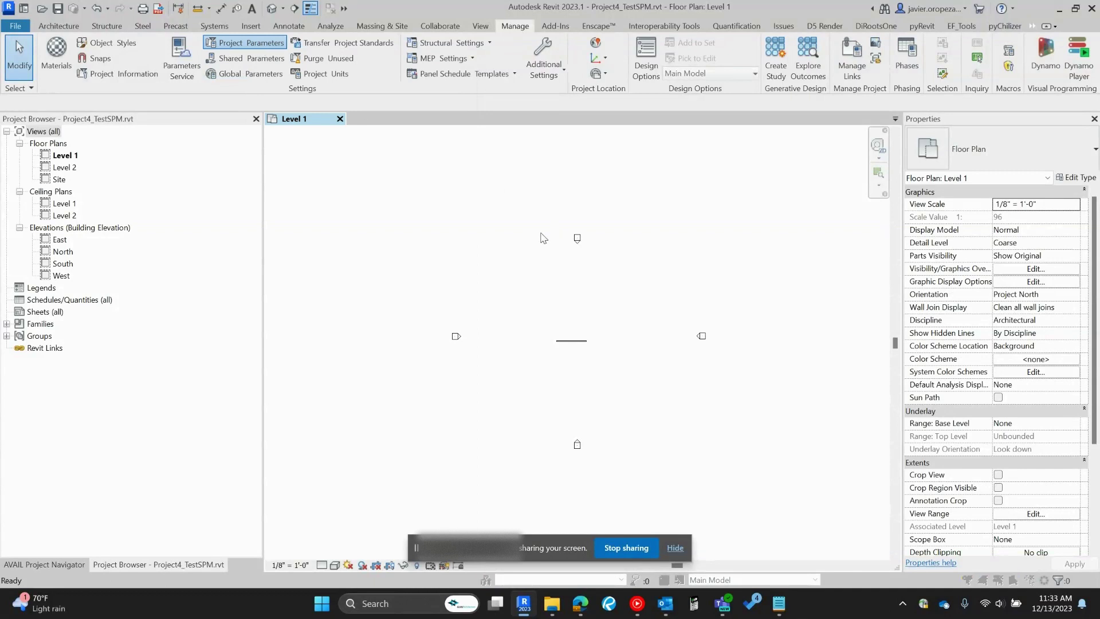
left_click(396, 141)
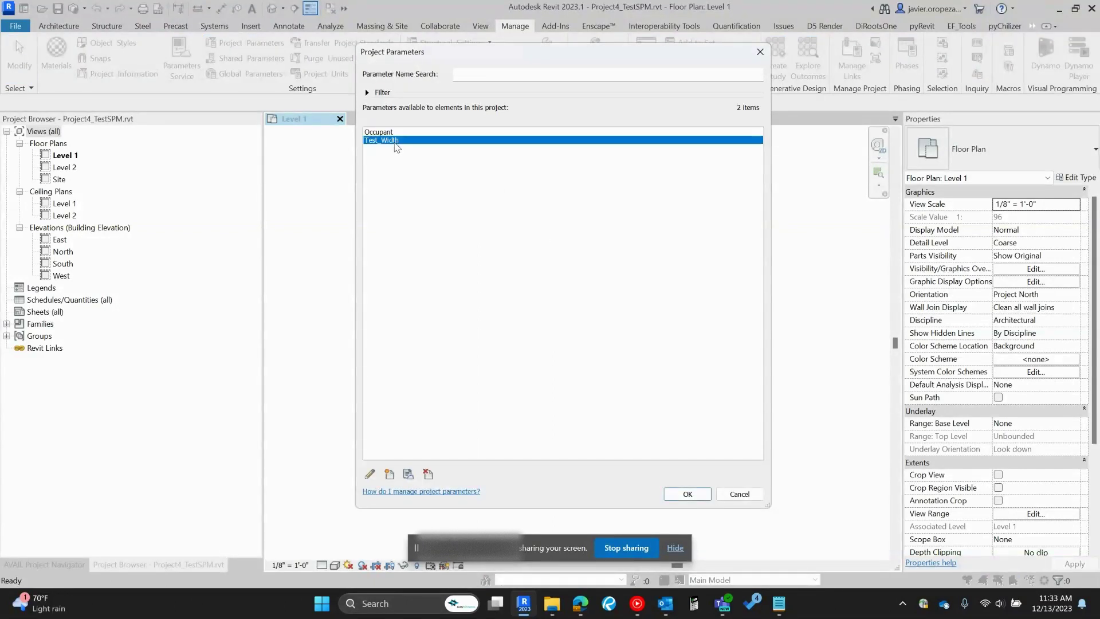
left_click(370, 475)
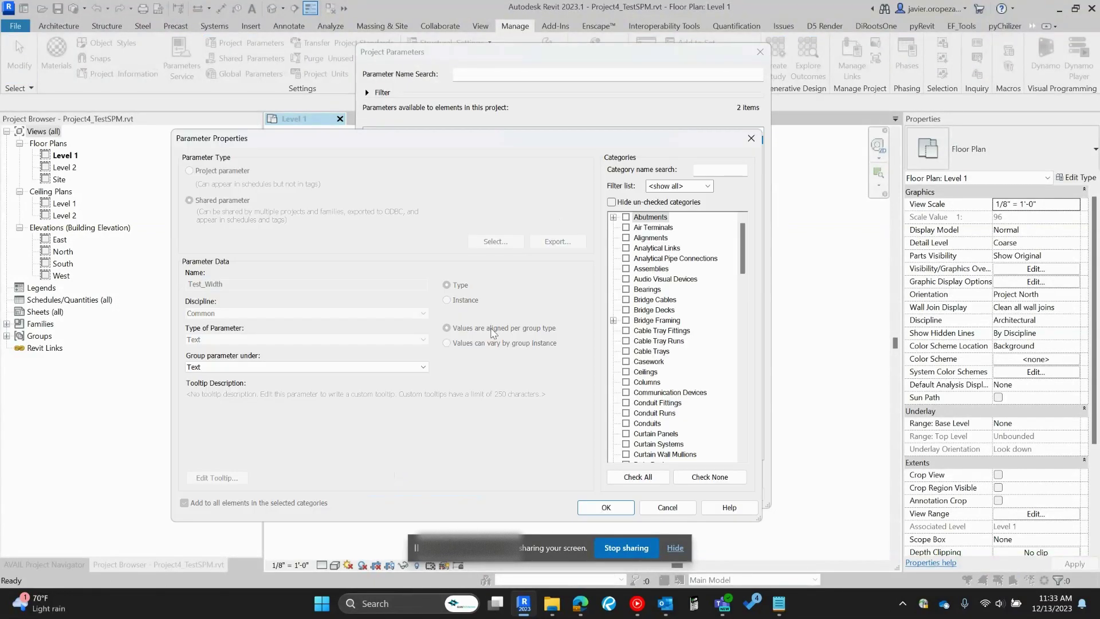
left_click(665, 506)
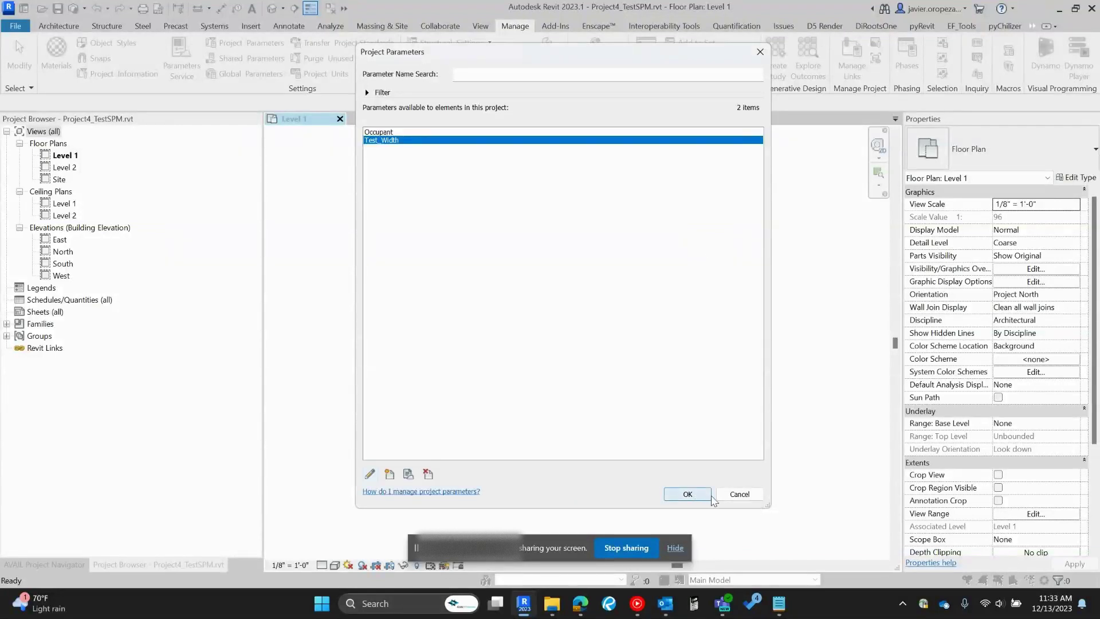
left_click(739, 494)
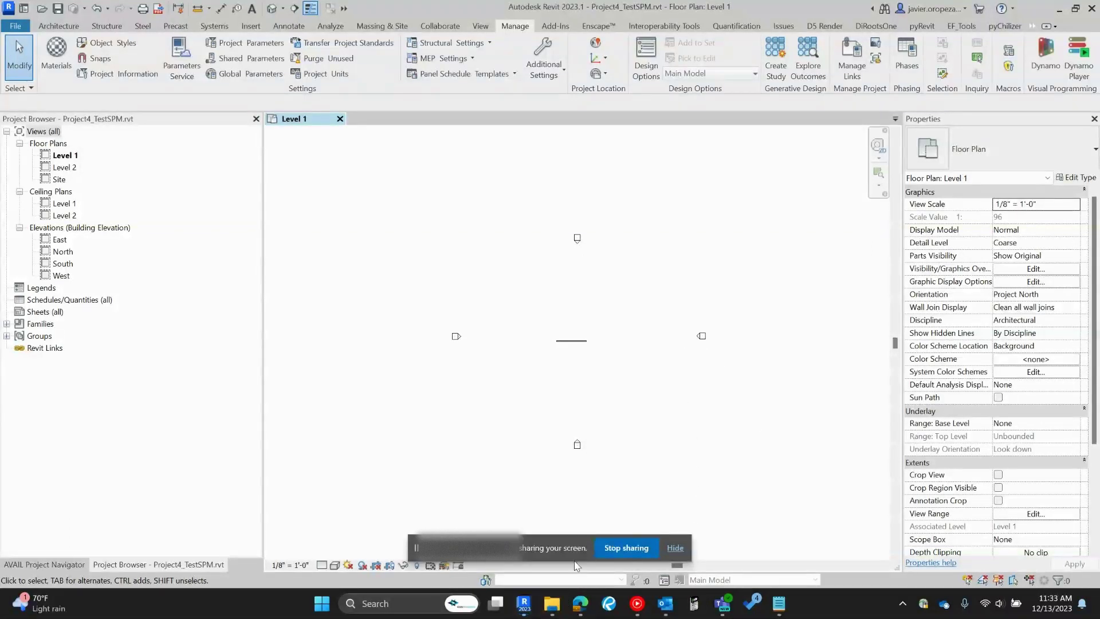
Change Final_Width to Test_Width in SPMtest.txt, save the file and minimise Notepad.
left_click(552, 603)
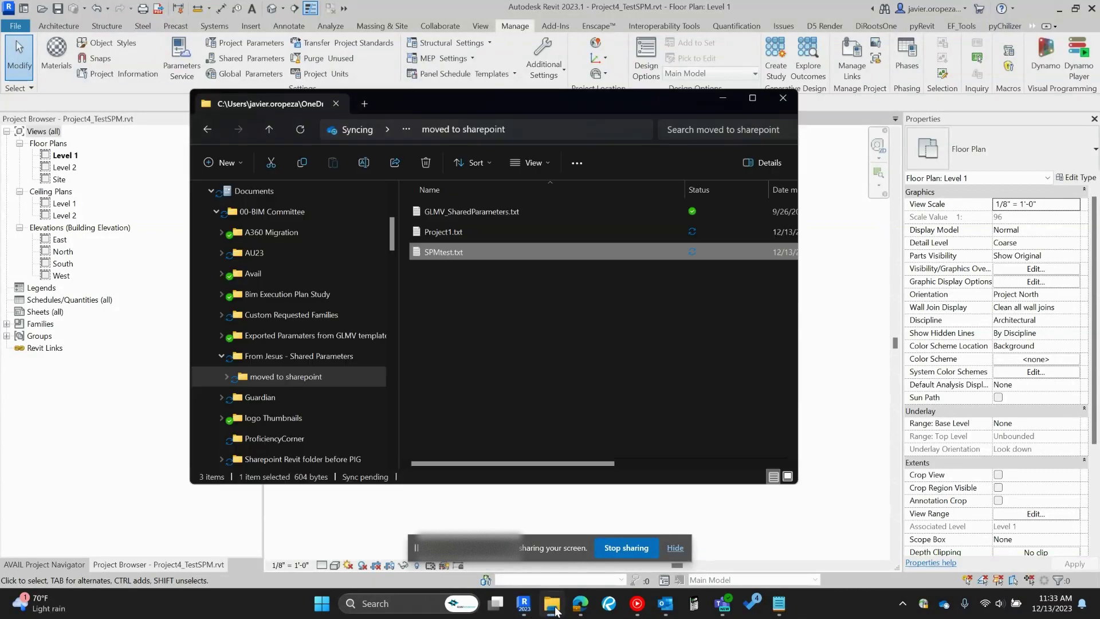
double_click(471, 254)
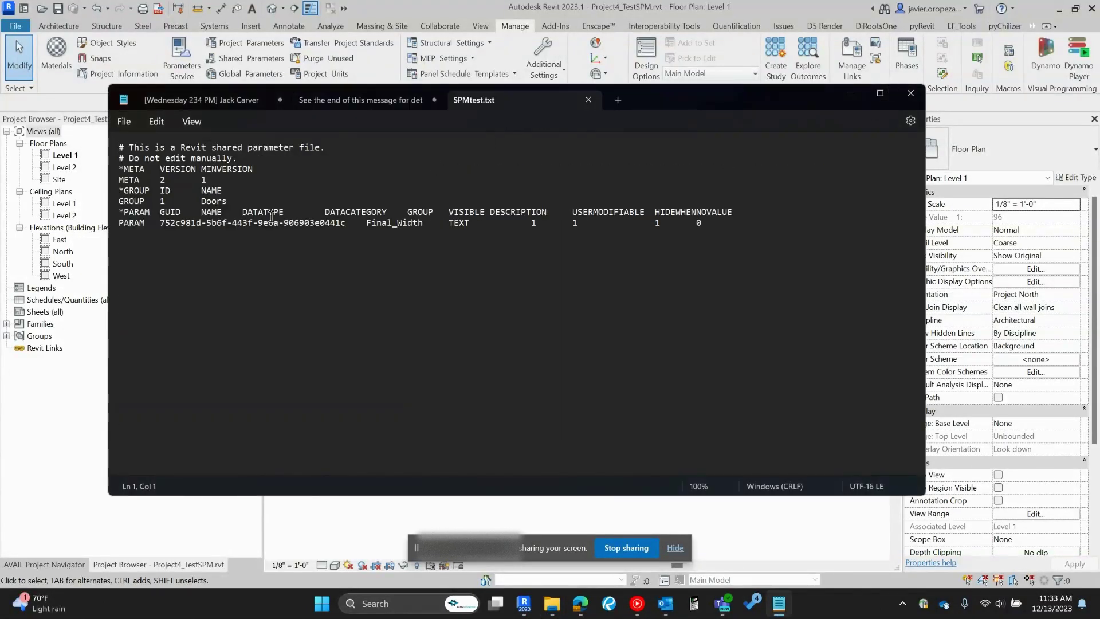
left_click(392, 224)
key("BackSpace")
key("BackSpace")
key("BackSpace")
key("BackSpace")
type("Tes")
left_click(588, 100)
left_click(441, 334)
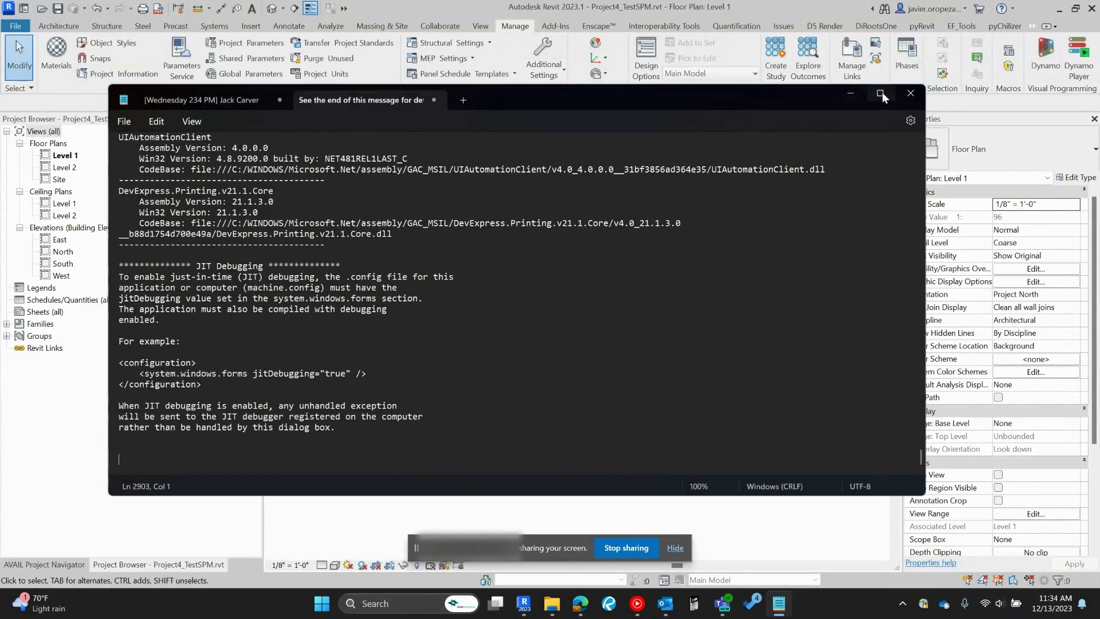
left_click(850, 94)
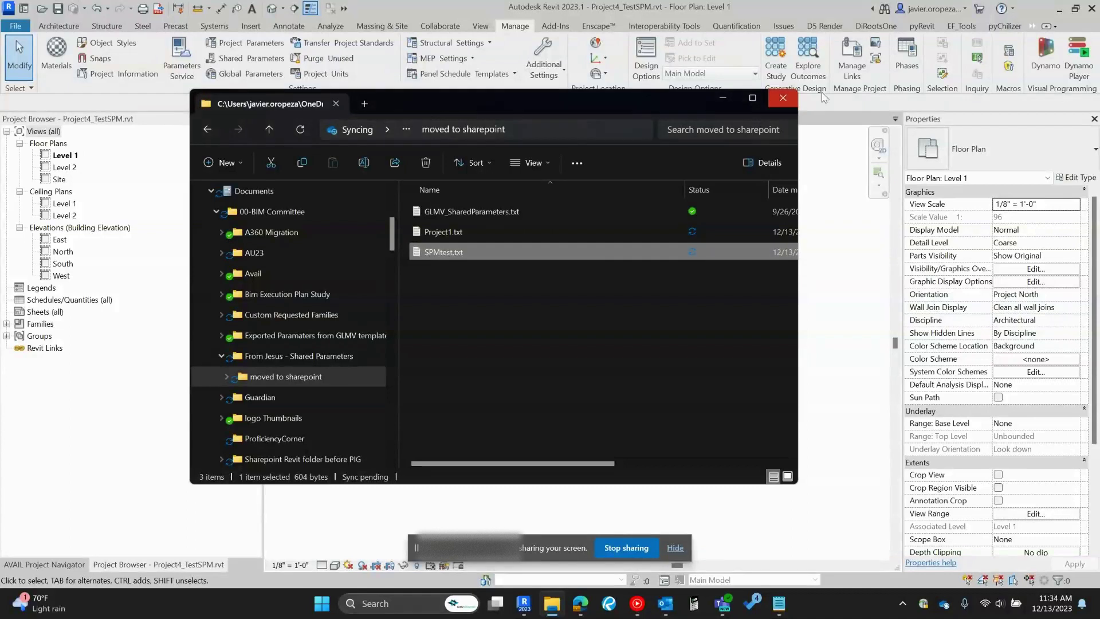
left_click(728, 98)
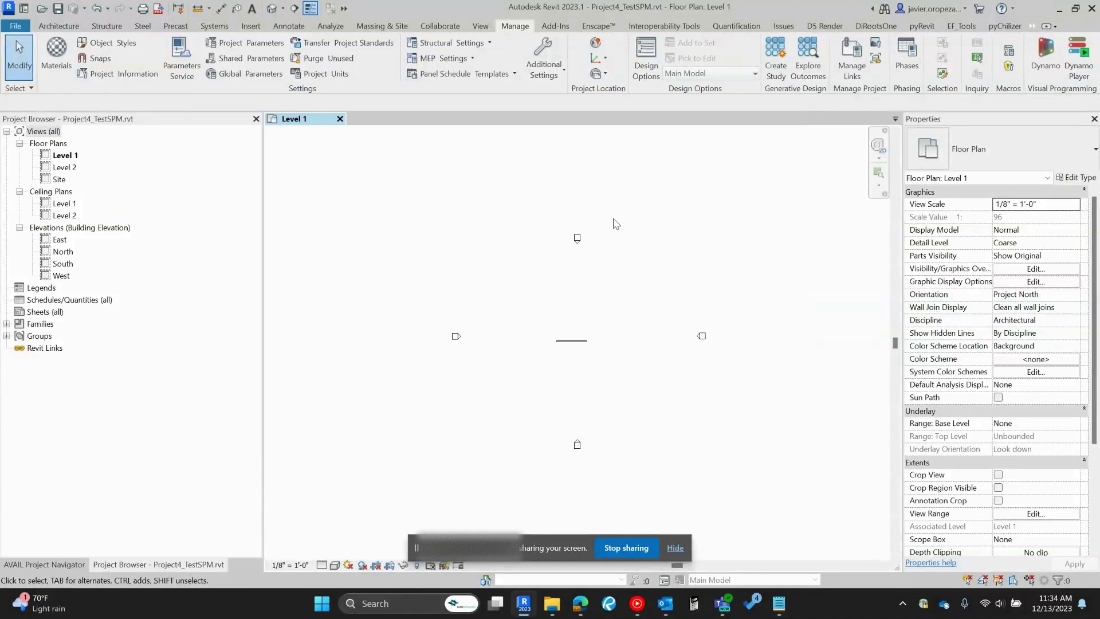
left_click(275, 59)
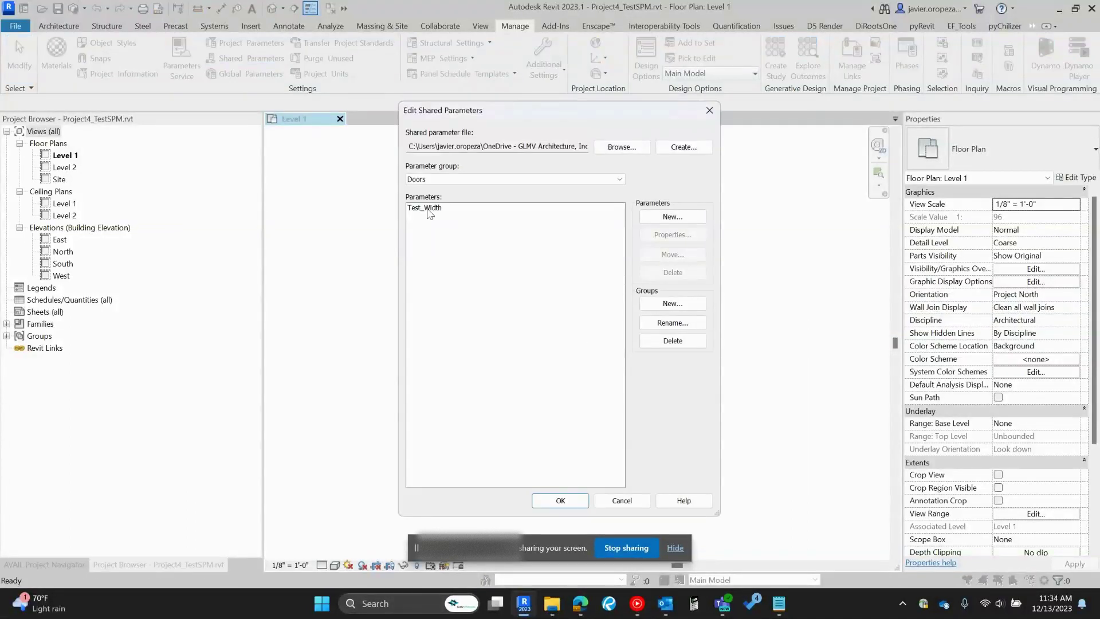
left_click(634, 503)
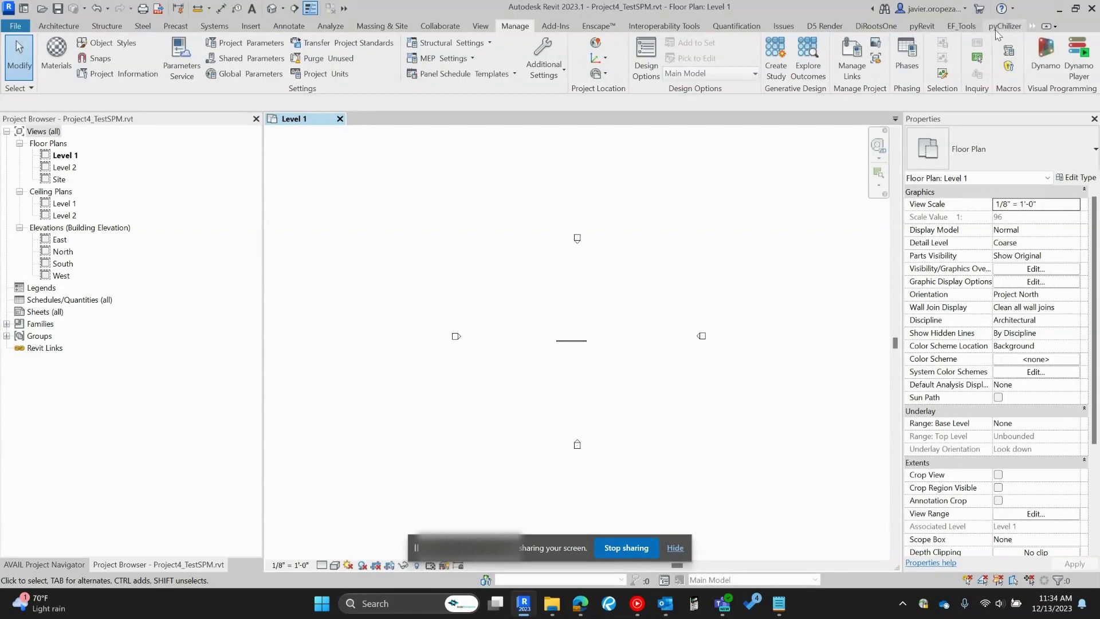
left_click(1034, 27)
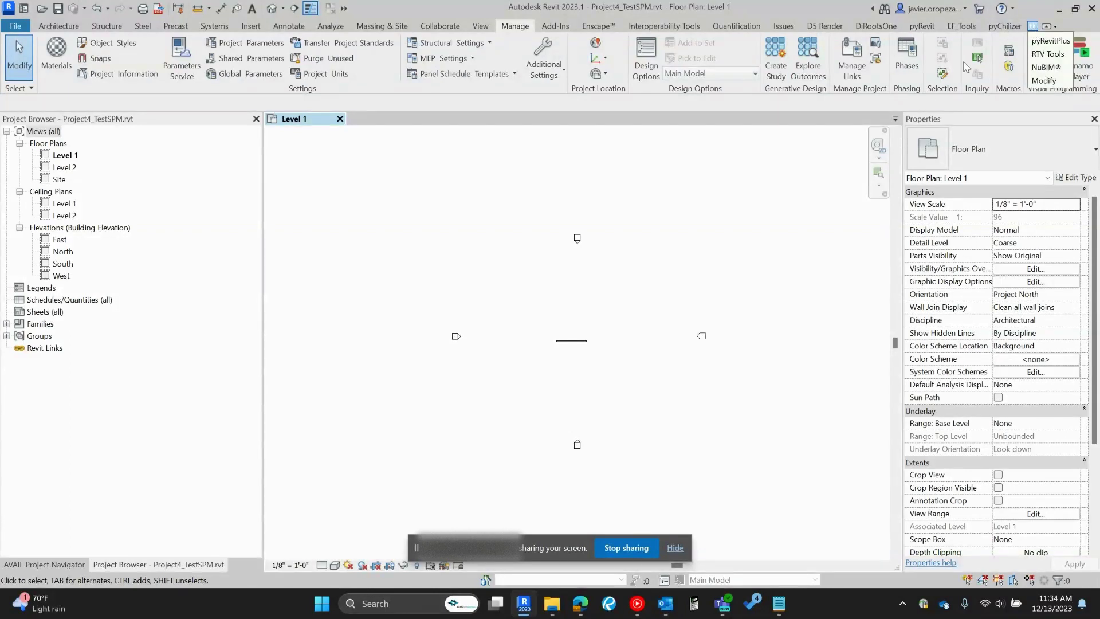
left_click(1038, 54)
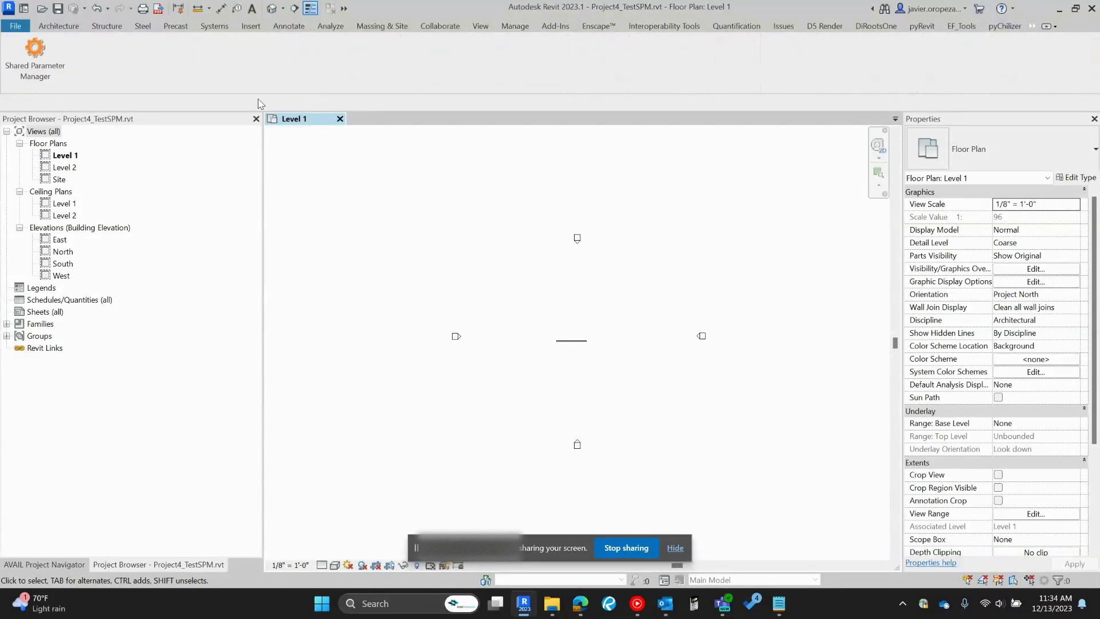
left_click(42, 58)
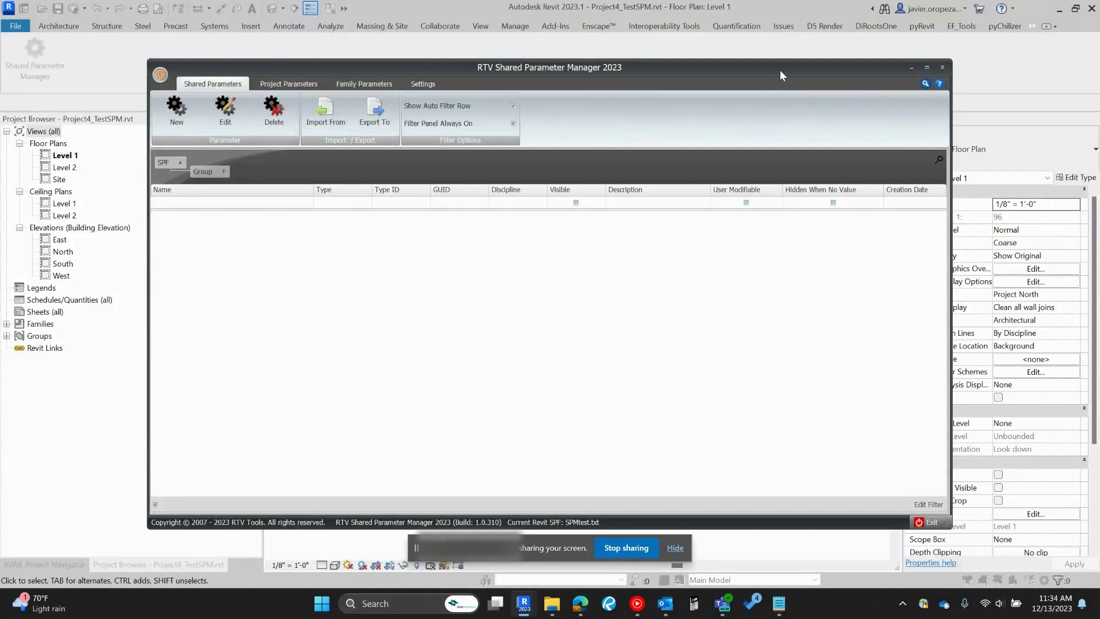
mouse_move(779, 70)
left_mouse_down()
mouse_move(859, 70)
mouse_move(781, 71)
mouse_move(787, 63)
left_mouse_up()
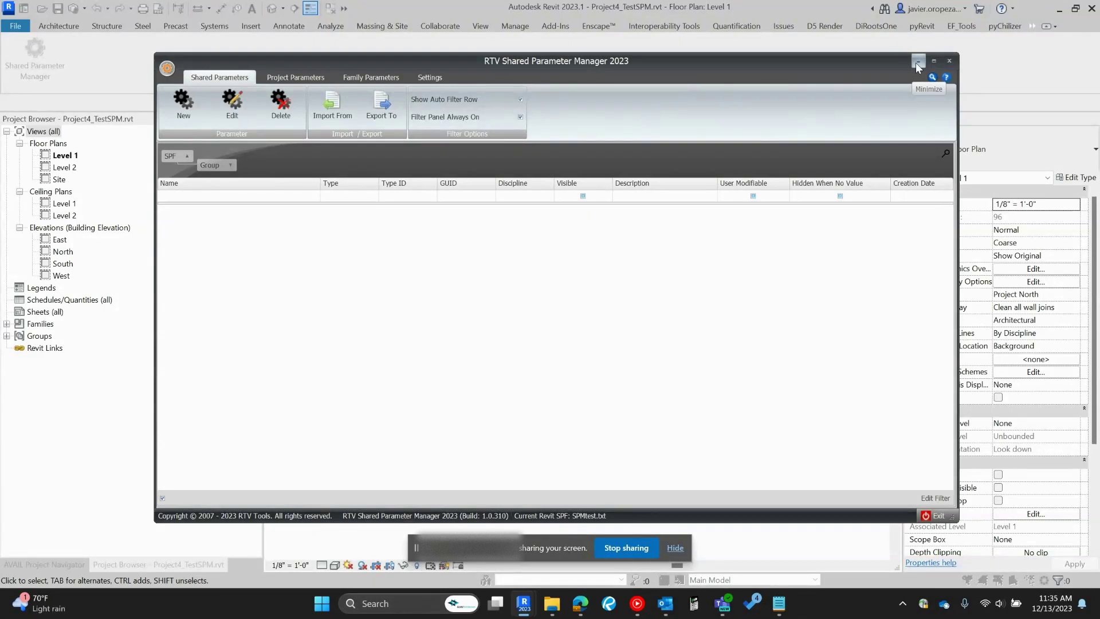
left_click(917, 61)
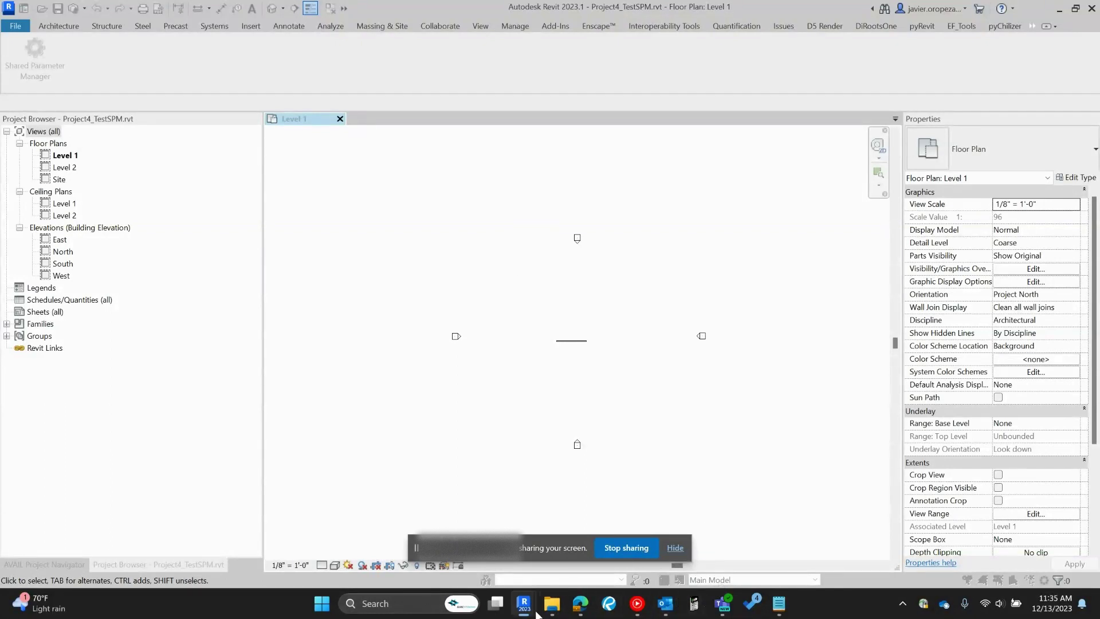
mouse_move(536, 612)
left_click(590, 464)
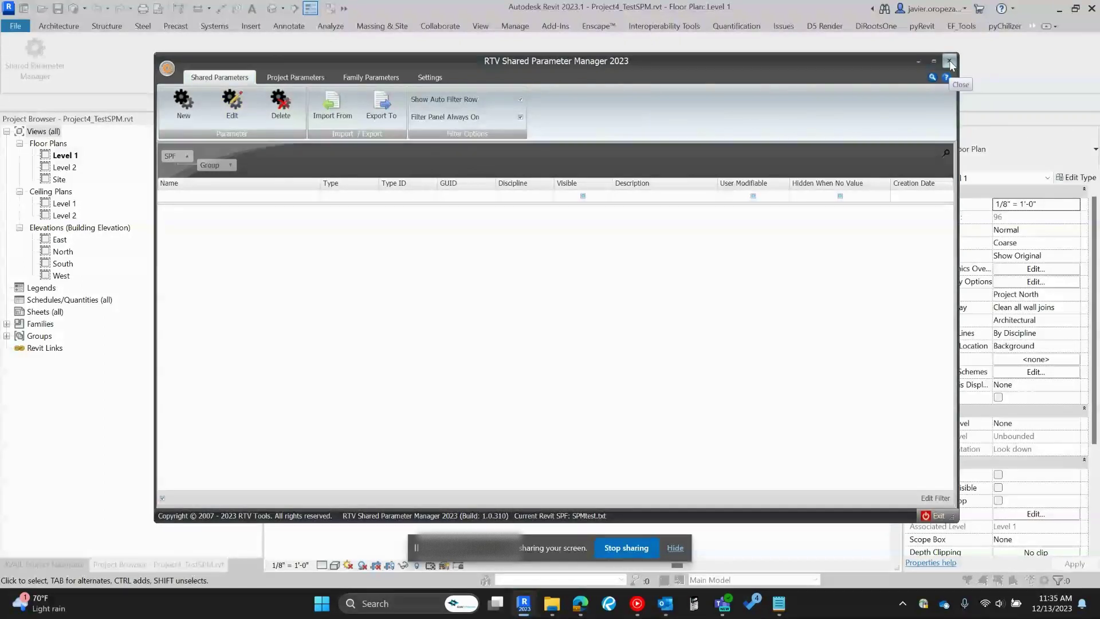
left_click(917, 61)
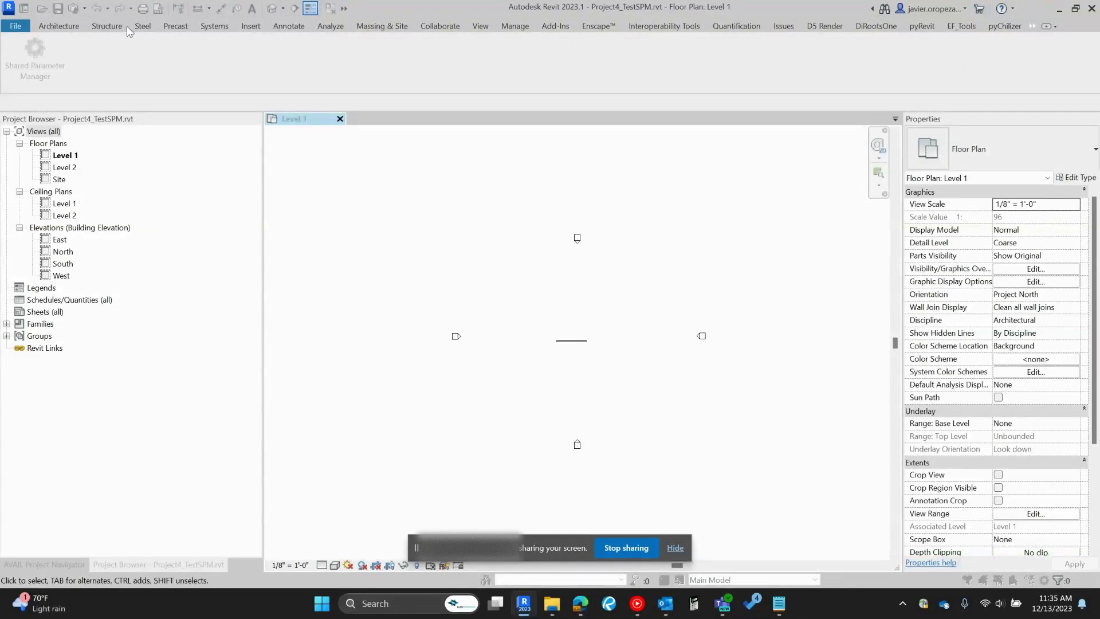
mouse_move(542, 588)
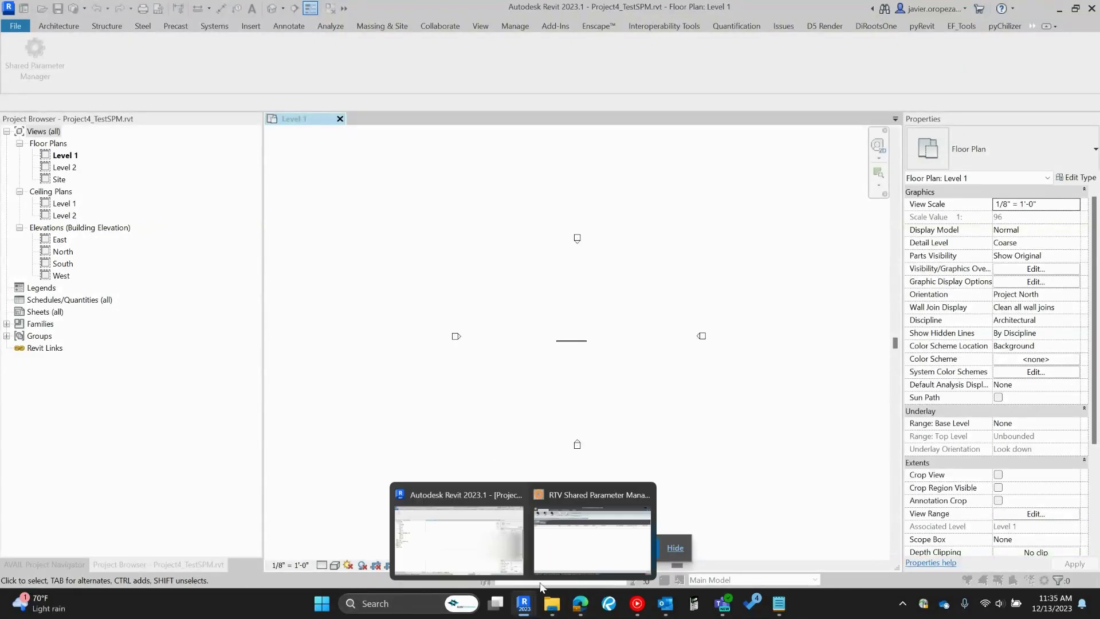
left_click(593, 501)
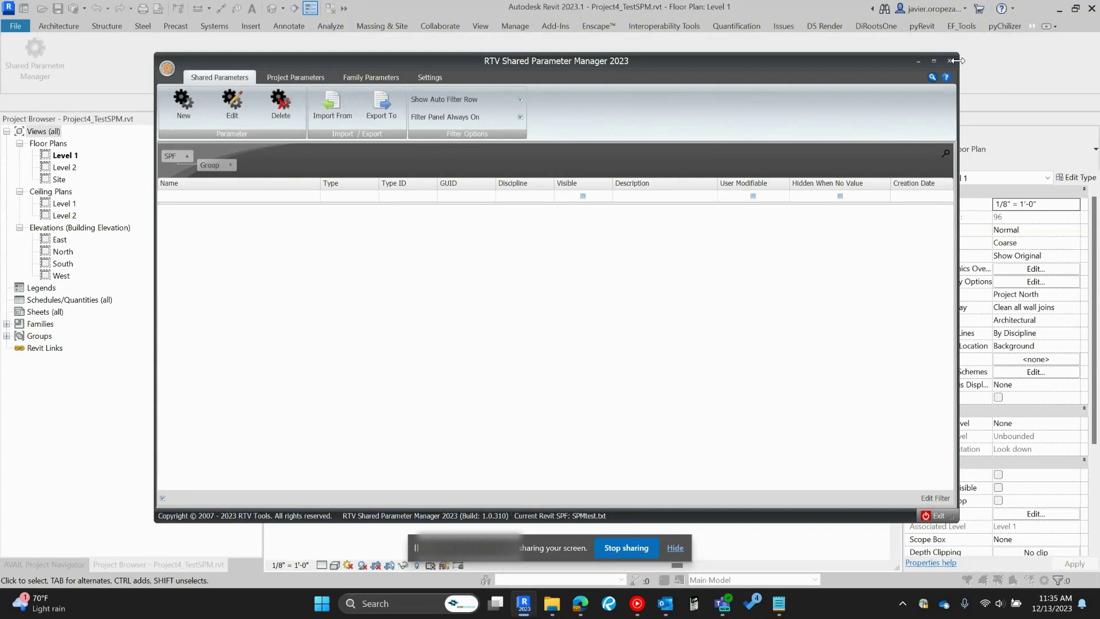
left_click(950, 61)
Create a Text-type shared parameter Final_Width in the Doors group via Manage > Shared Parameters.
left_click(512, 27)
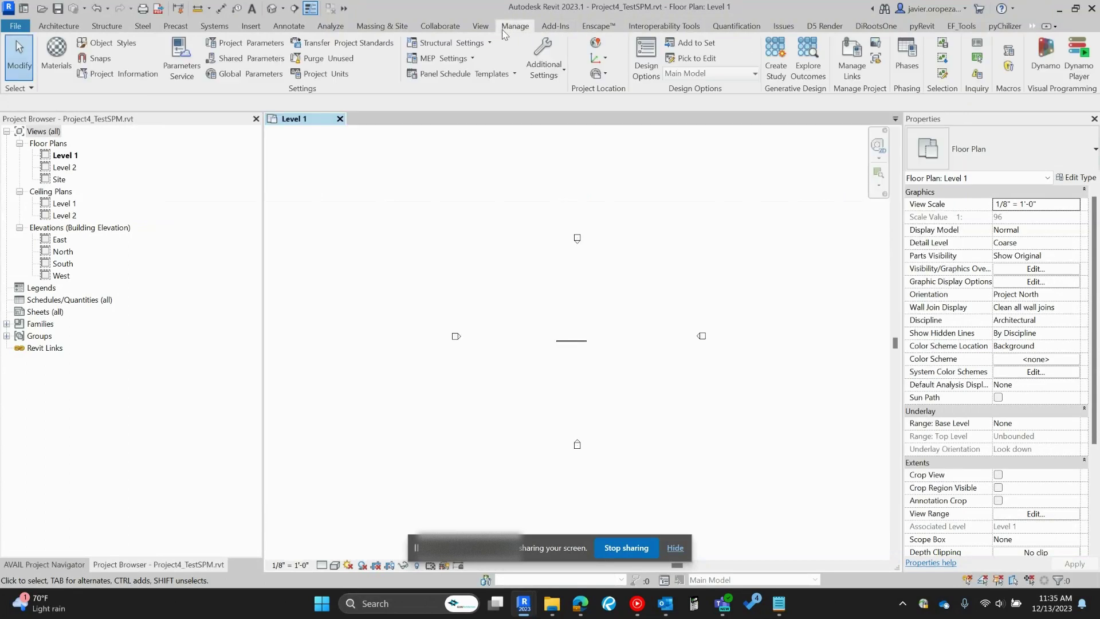
left_click(252, 59)
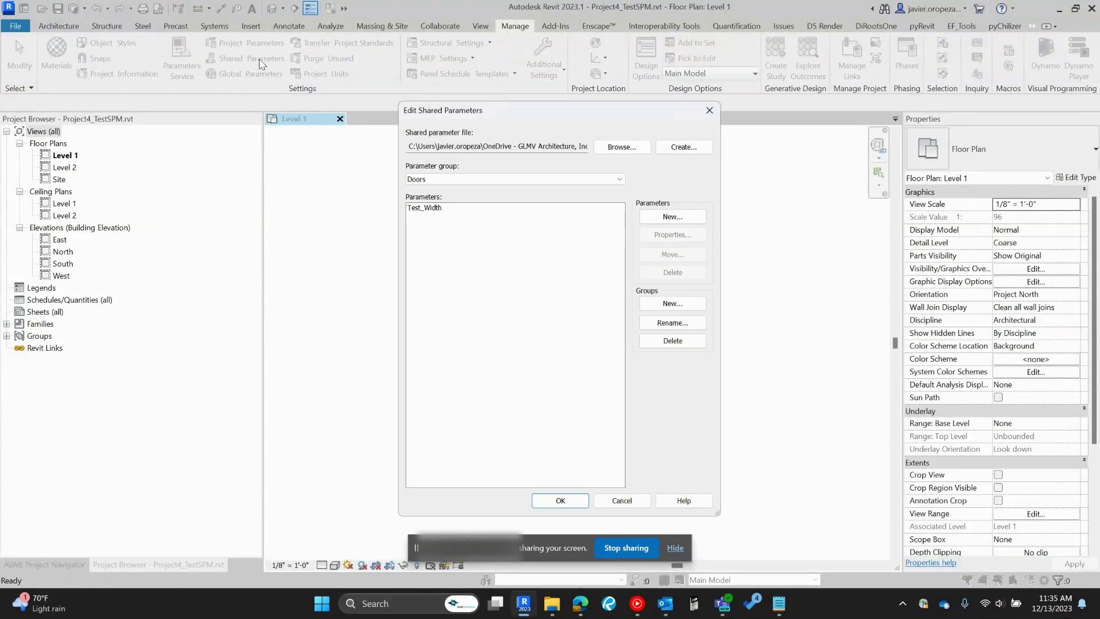
left_click(438, 211)
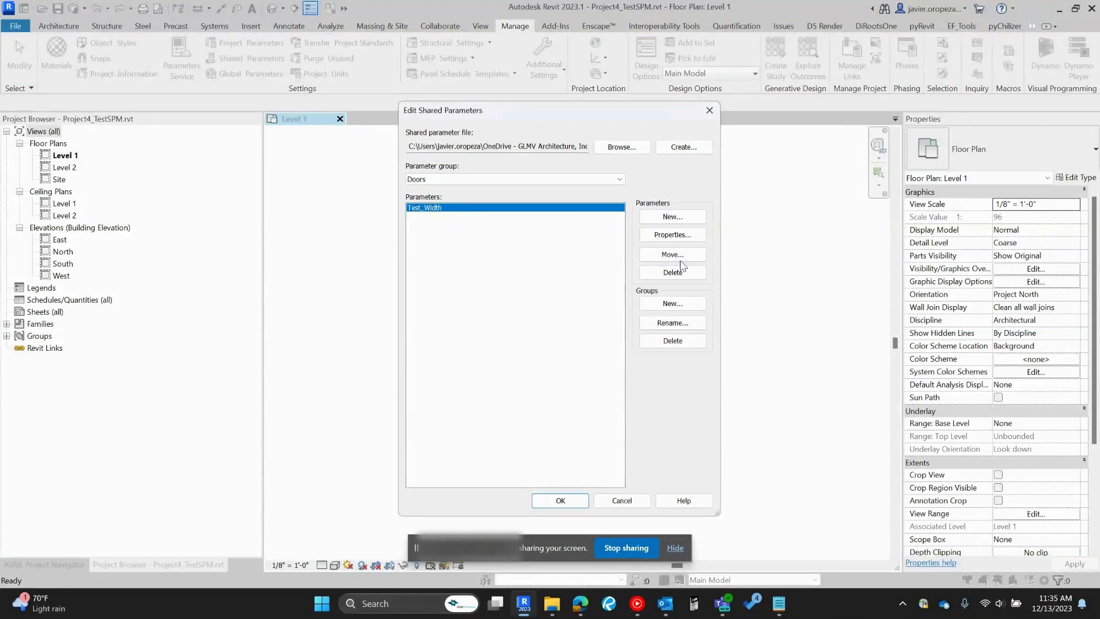
left_click(673, 217)
type("Final_Width")
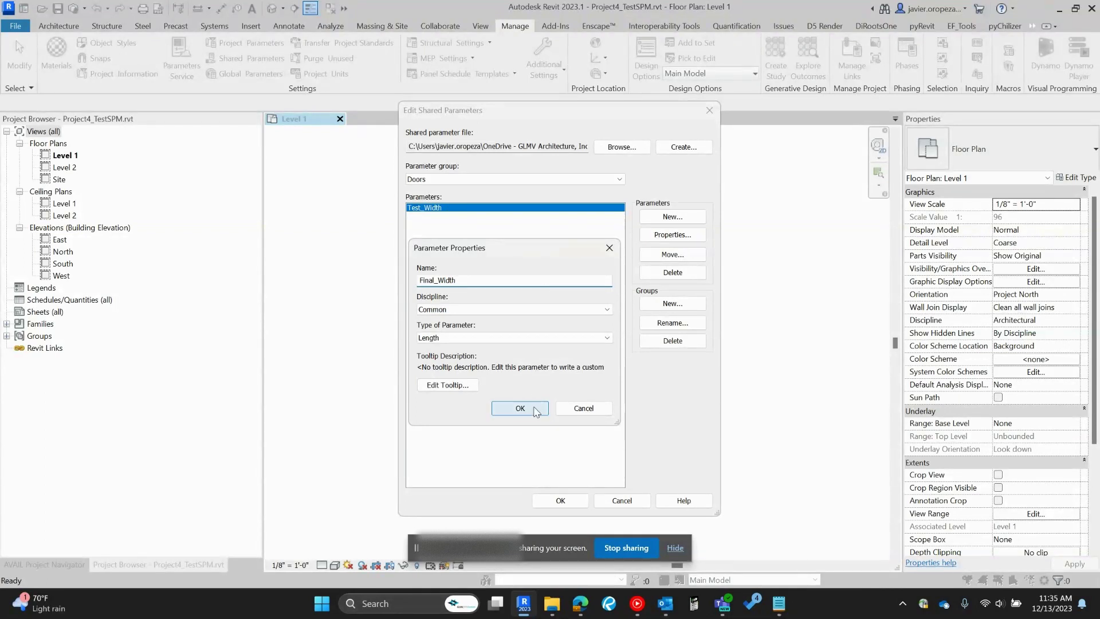
left_click(511, 338)
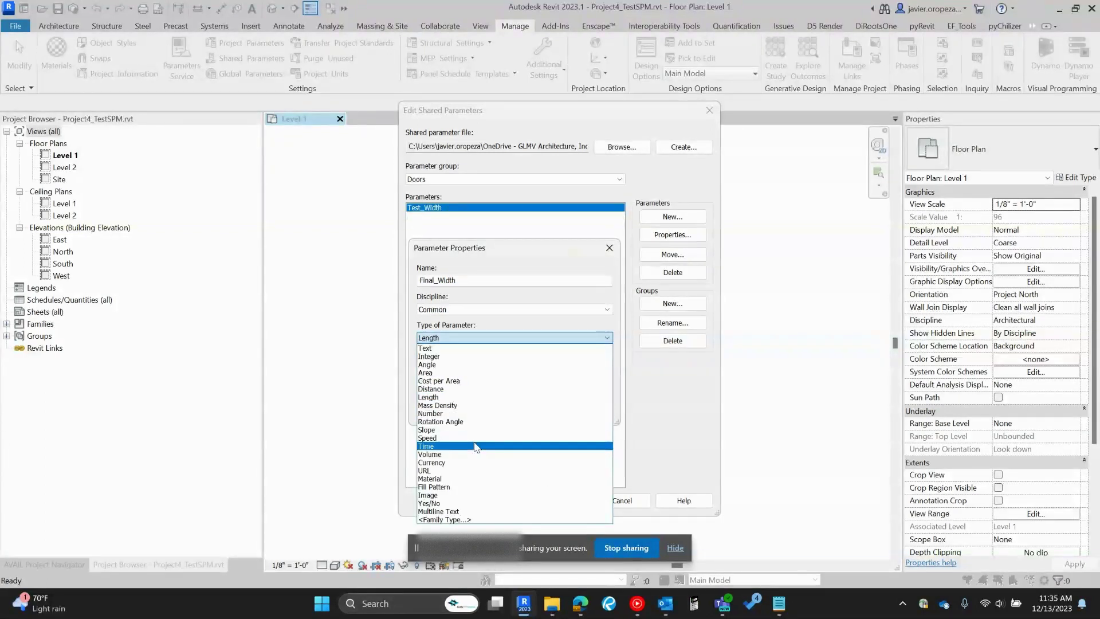
left_click(458, 348)
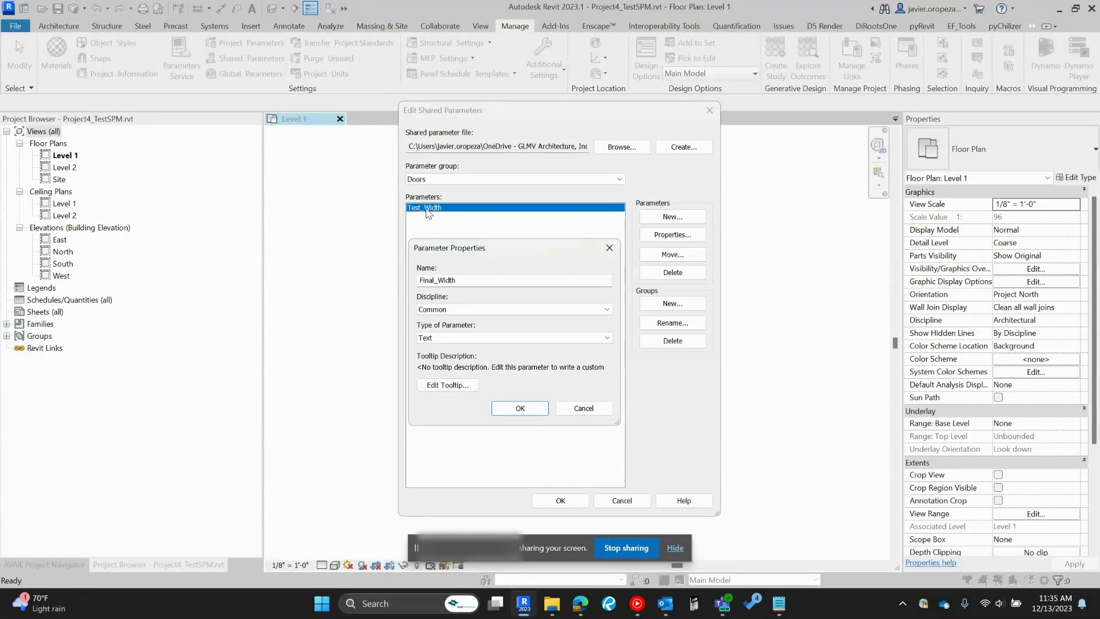
left_click(529, 413)
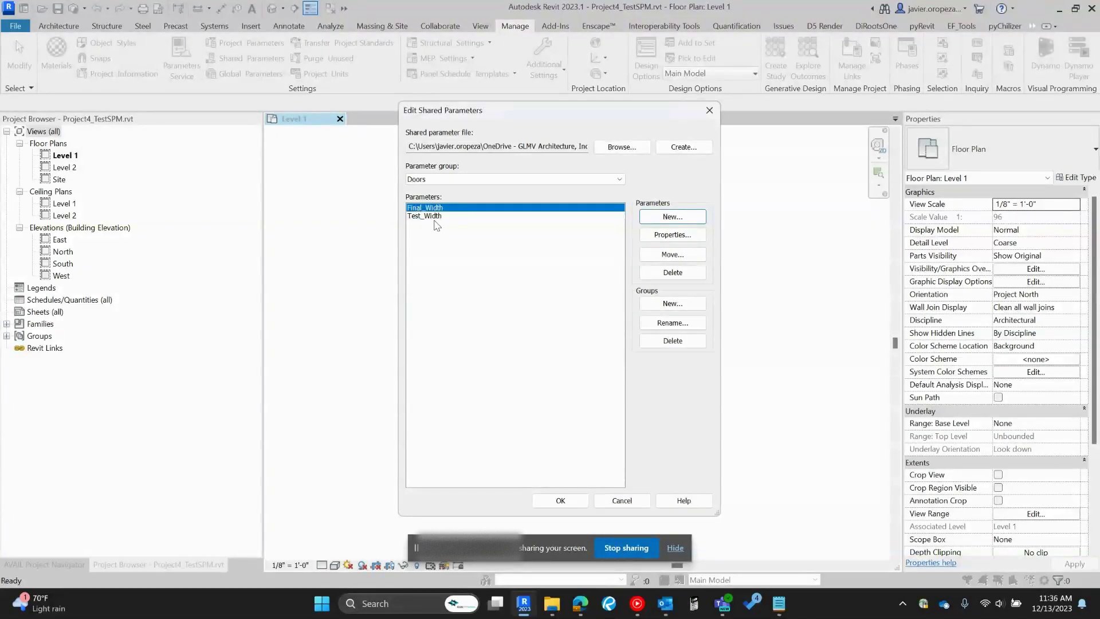
left_click(560, 501)
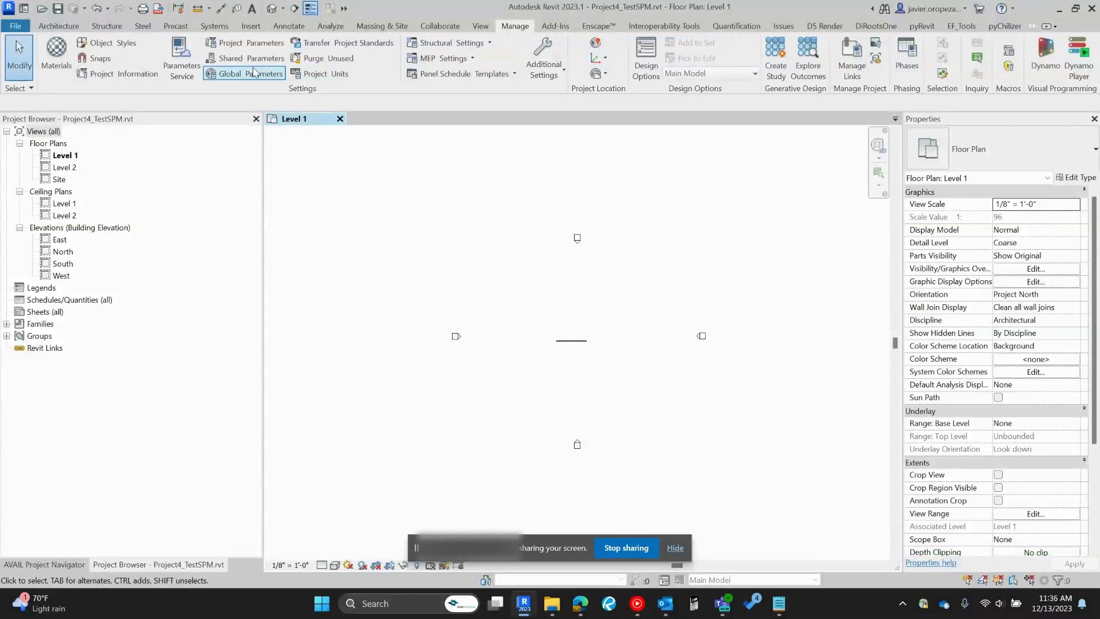
Check the Project Parameters list, cancel it, and reopen the Edit Shared Parameters editor.
left_click(245, 43)
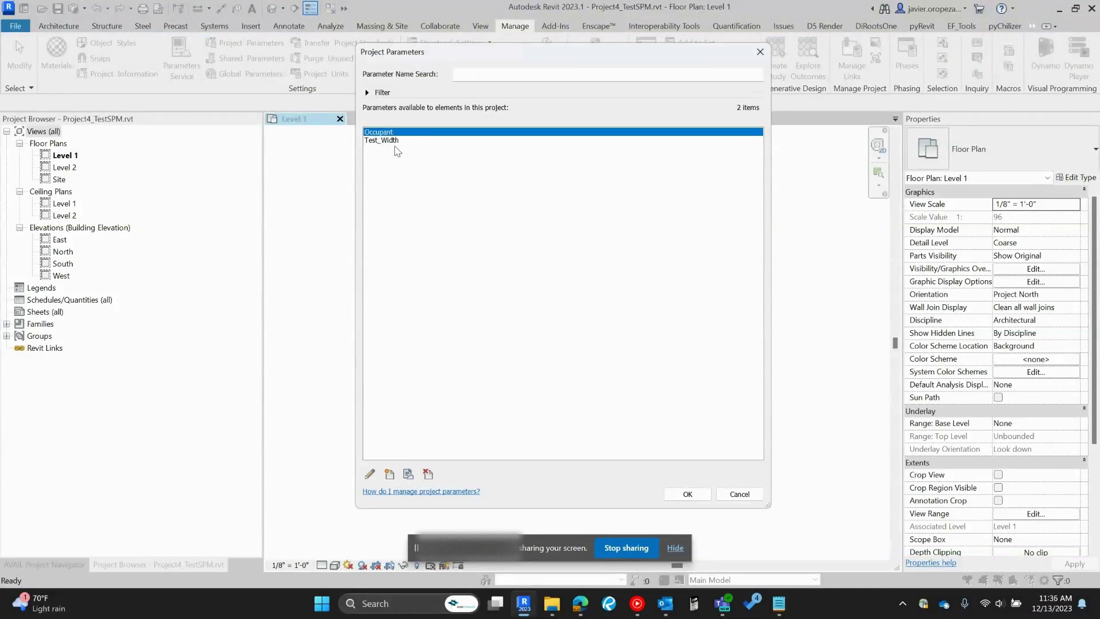
left_click(740, 495)
left_click(281, 59)
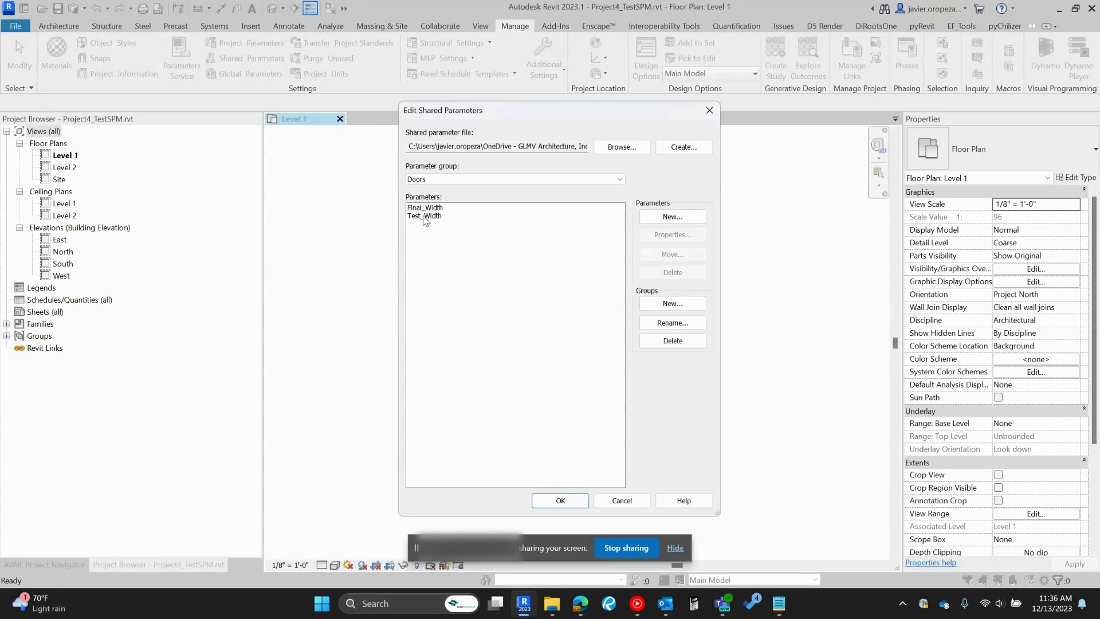
Cancel the shared parameter editor and verify Final_Width in SPMtest.txt using Notepad.
left_click(621, 500)
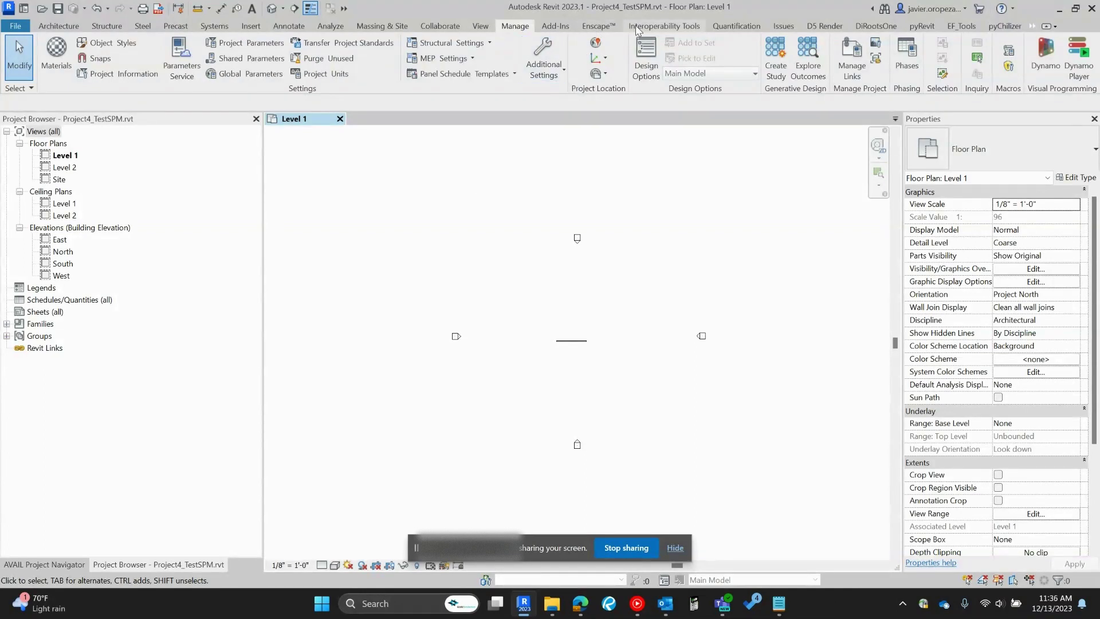
left_click(553, 610)
double_click(442, 251)
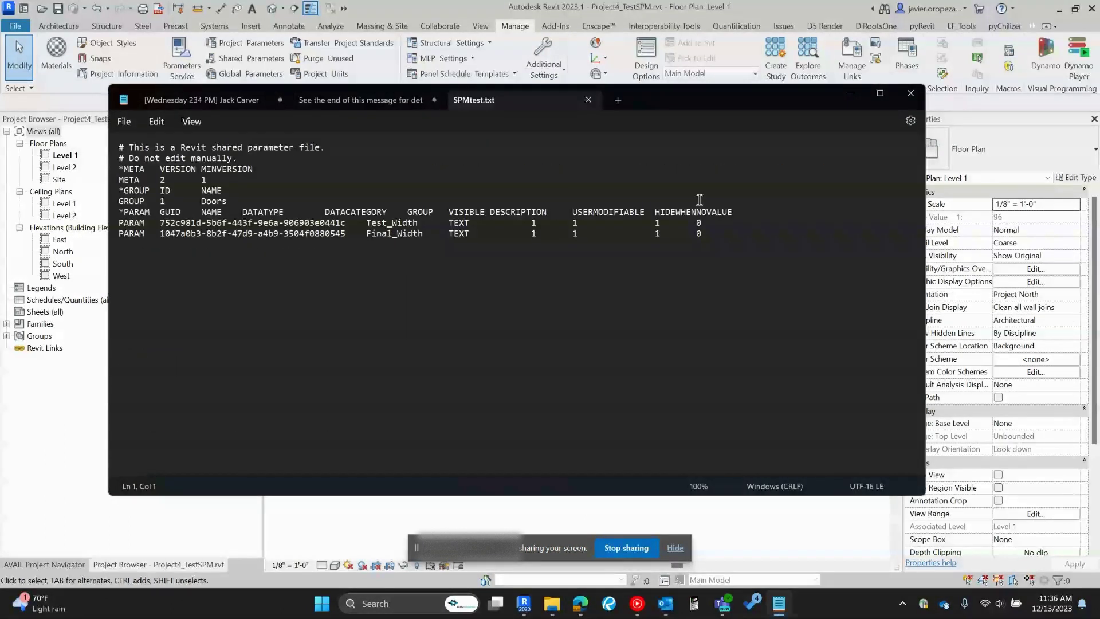
left_click(588, 100)
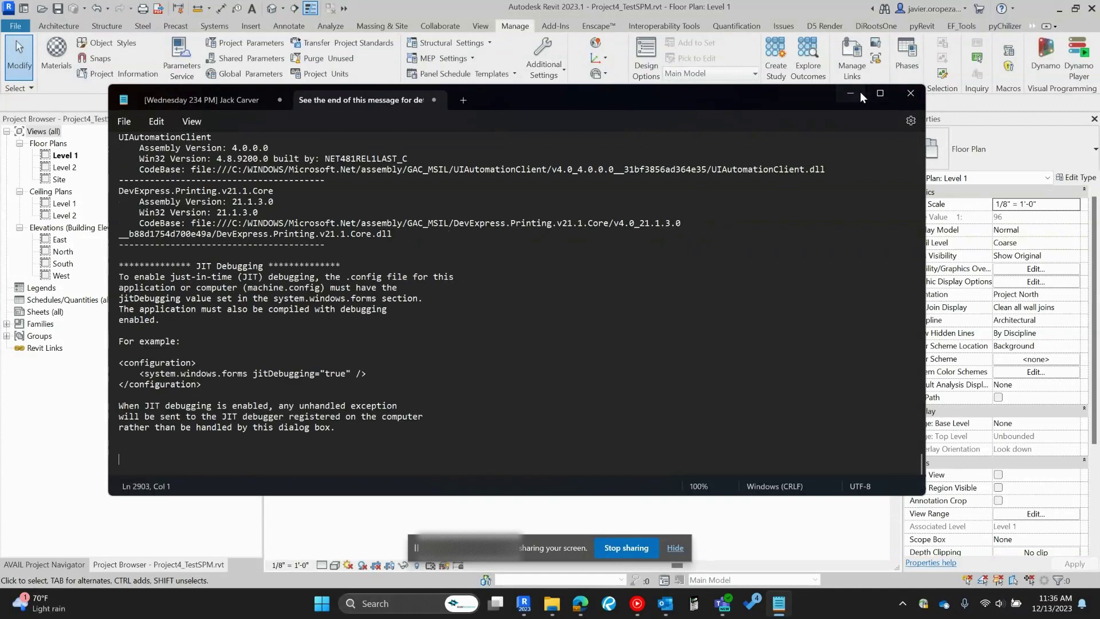
left_click(861, 93)
left_click(798, 98)
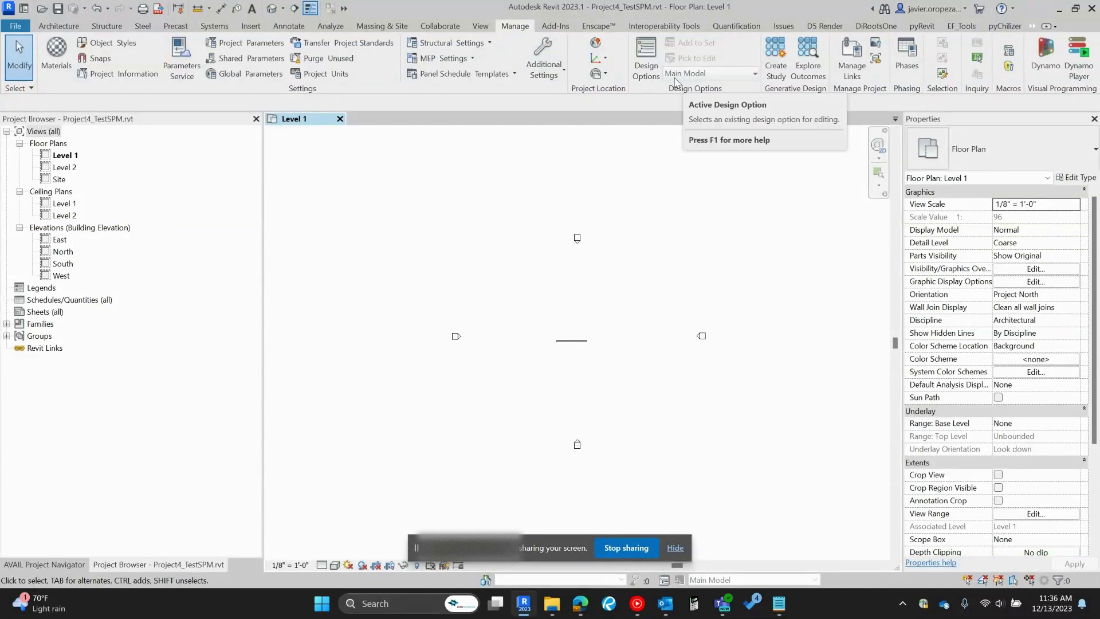
left_click(1031, 29)
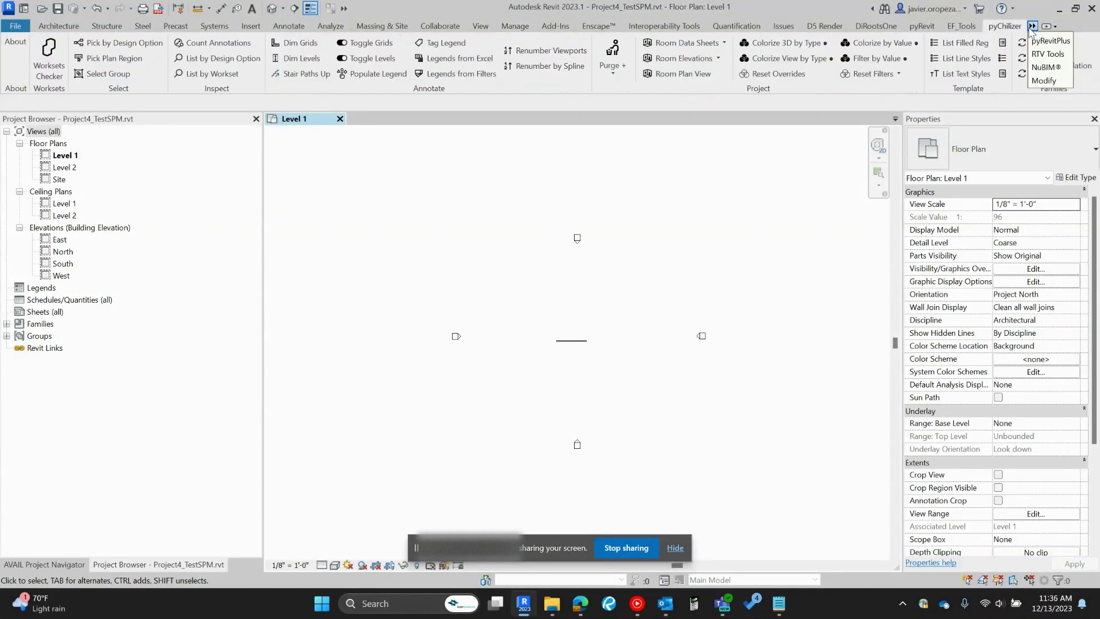
In RTV Shared Parameter Manager, import shared parameters from the SPMtest.txt file.
left_click(1049, 55)
left_click(16, 75)
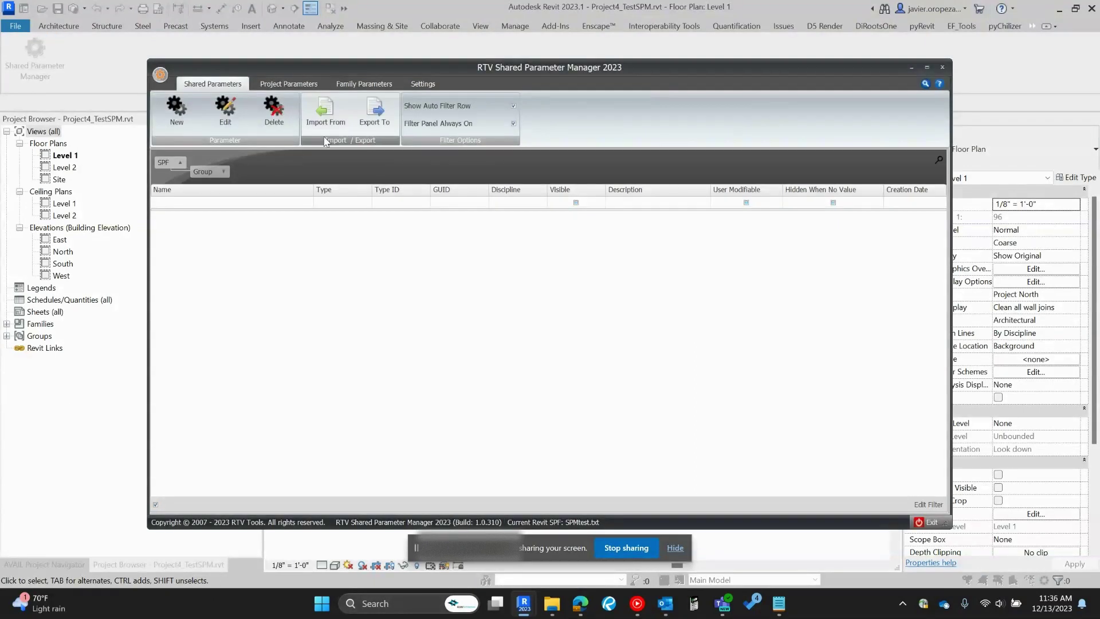
left_click(326, 122)
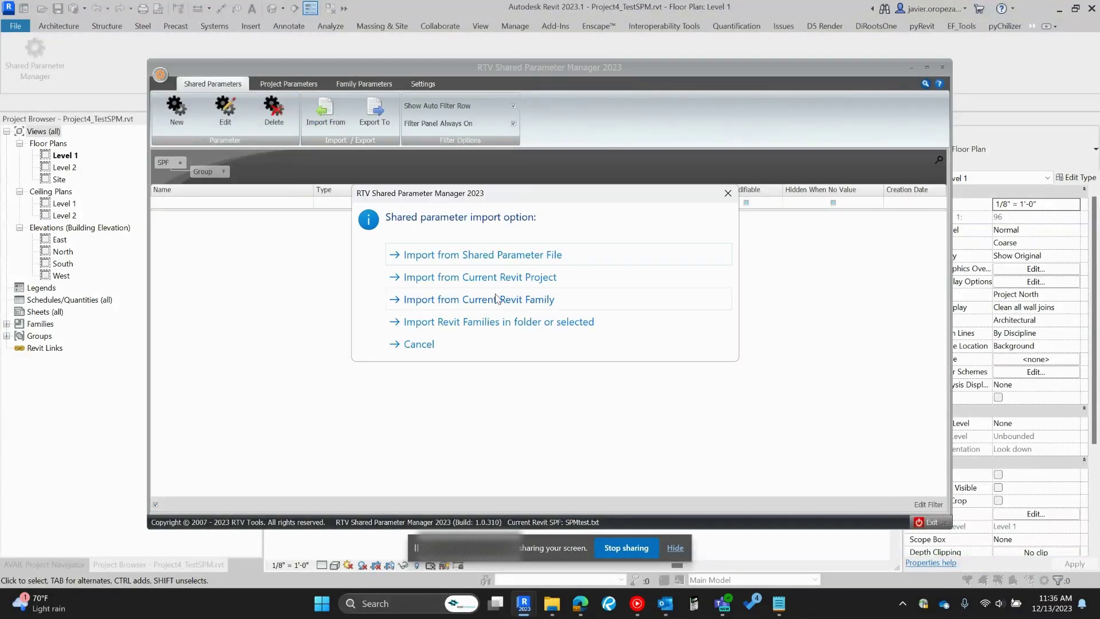
left_click(511, 261)
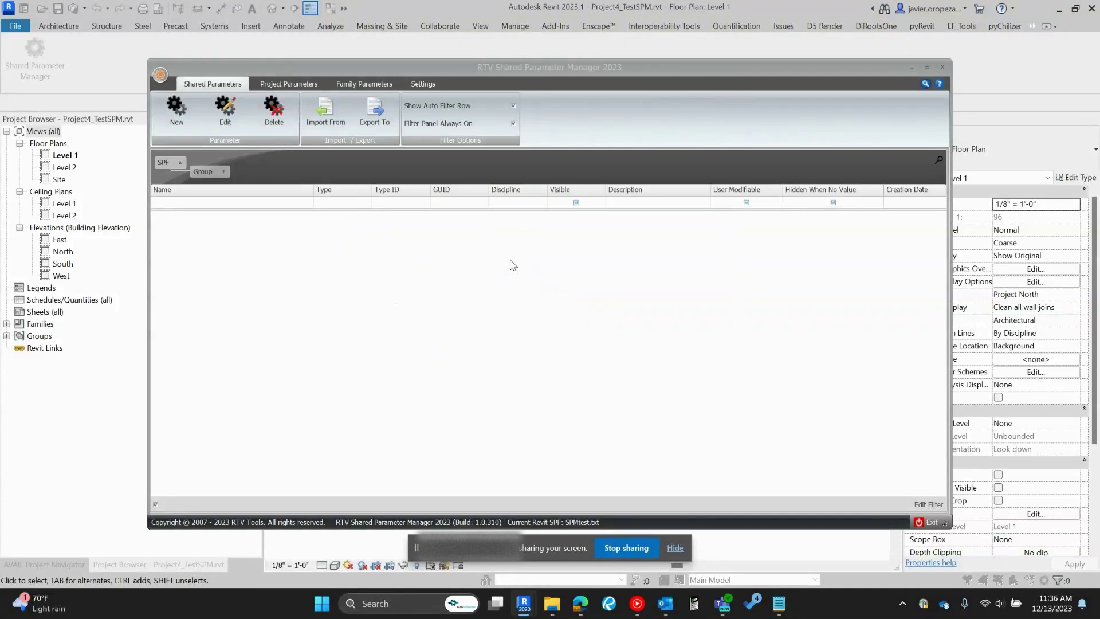
left_click(573, 263)
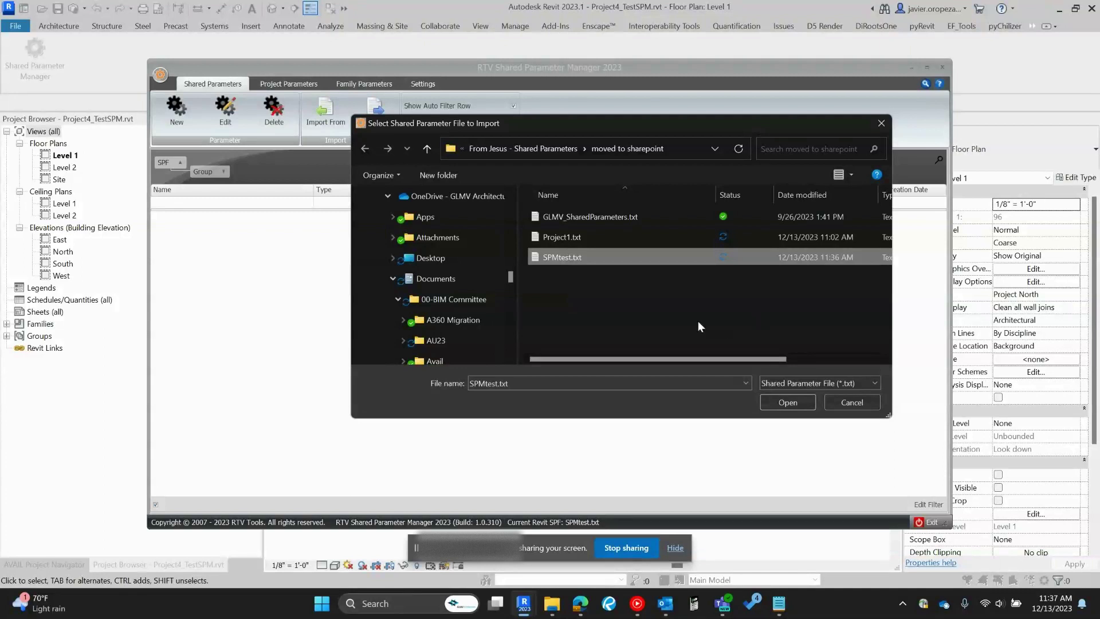
left_click(786, 401)
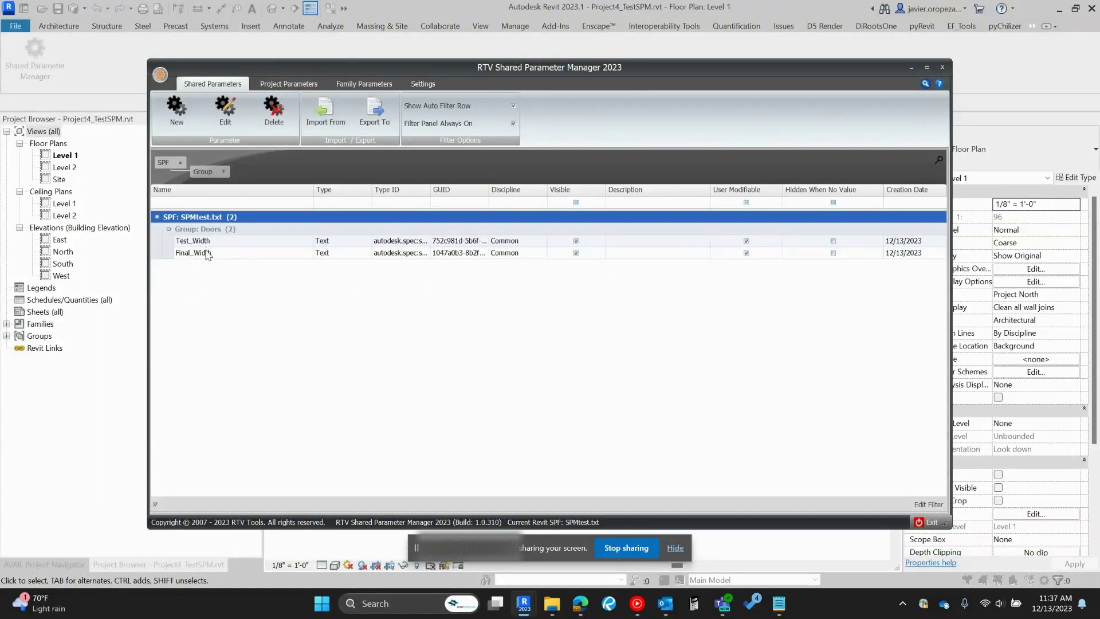
left_click(304, 84)
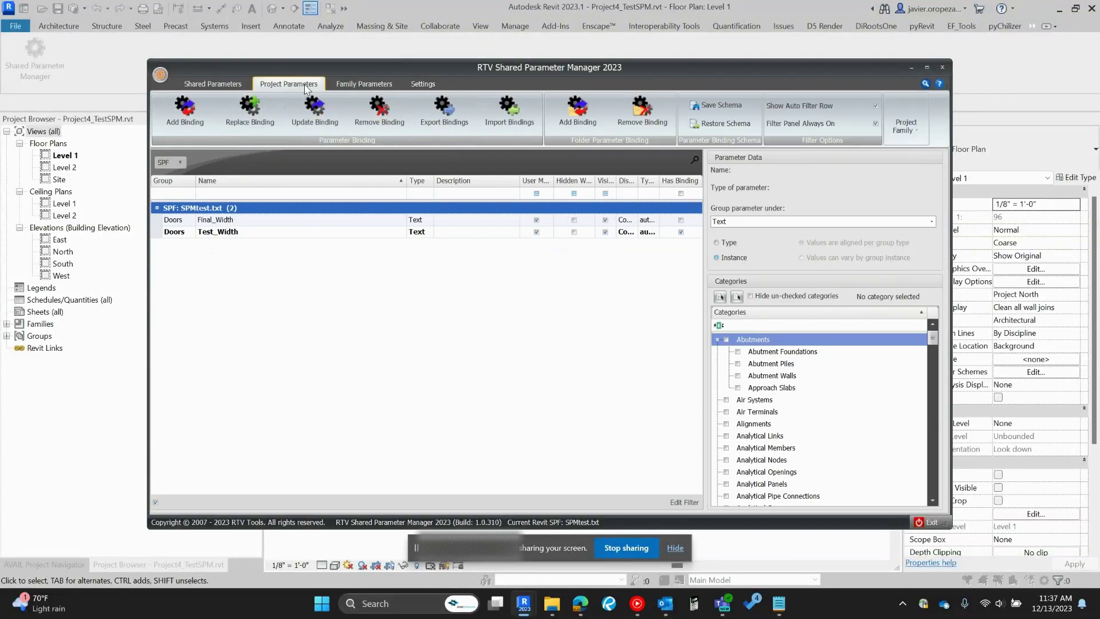
Replace the Test_Width binding with Final_Width, then close the Shared Parameter Manager.
left_click(240, 223)
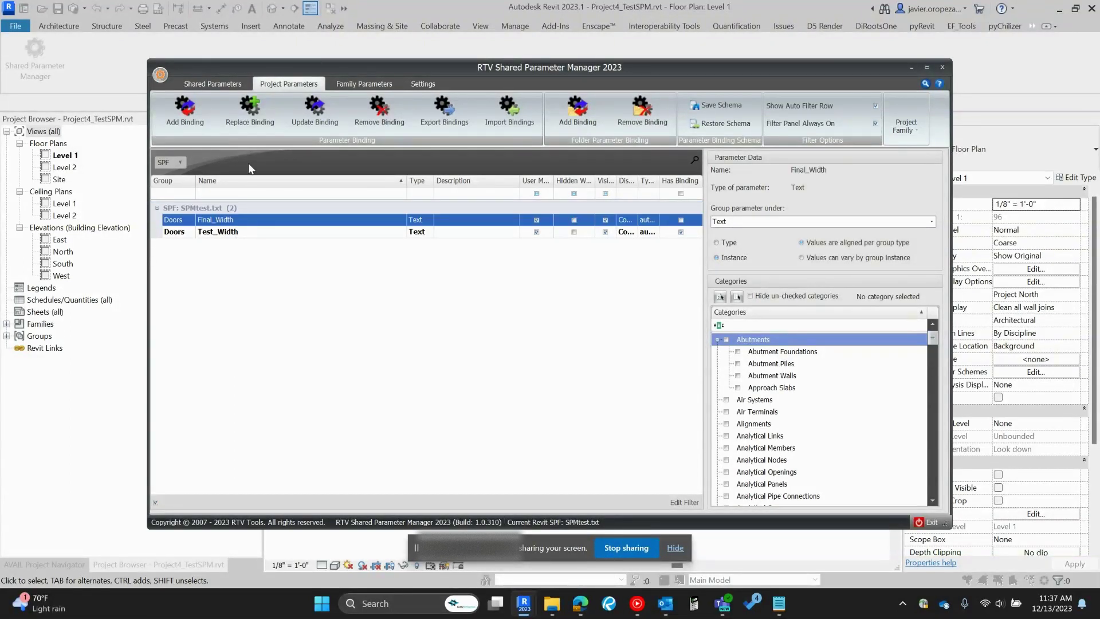
left_click(250, 112)
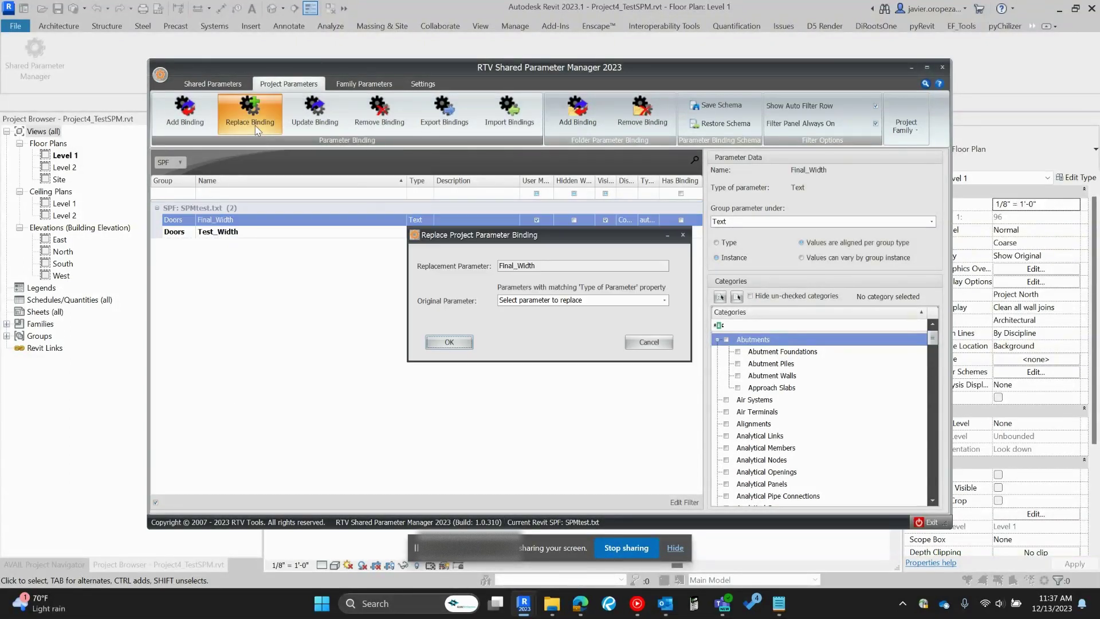
left_click(664, 301)
left_click(561, 332)
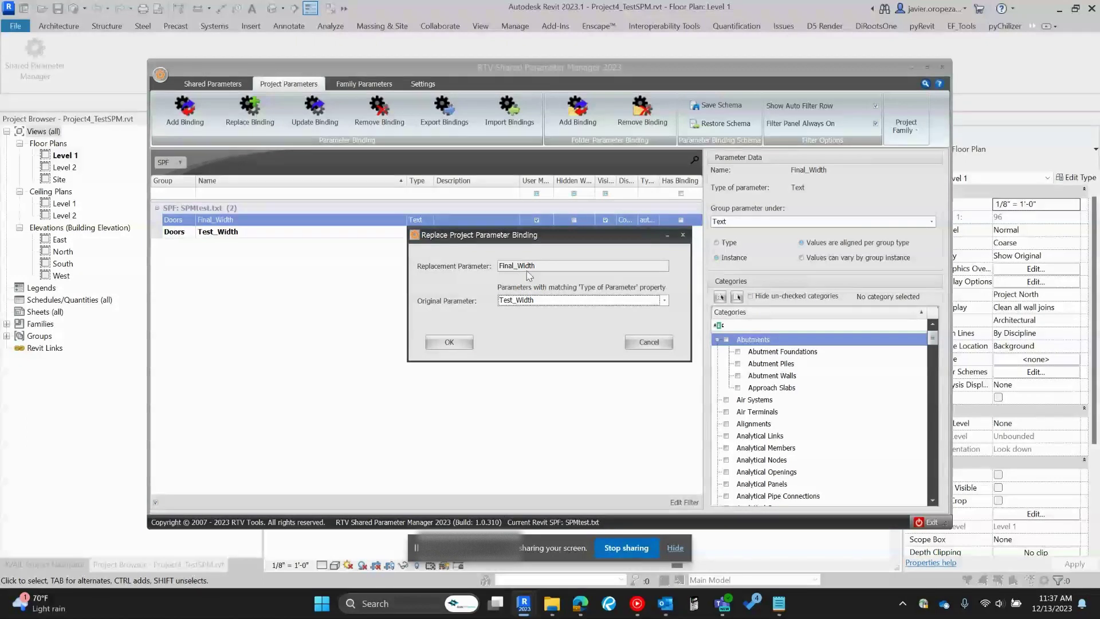
left_click(458, 343)
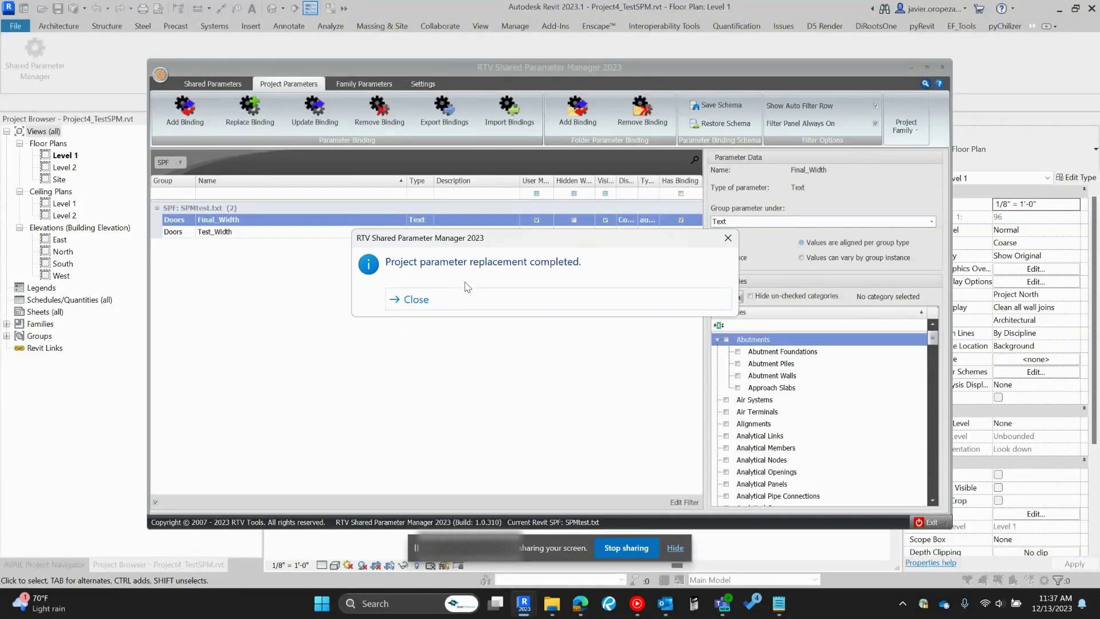
left_click(416, 299)
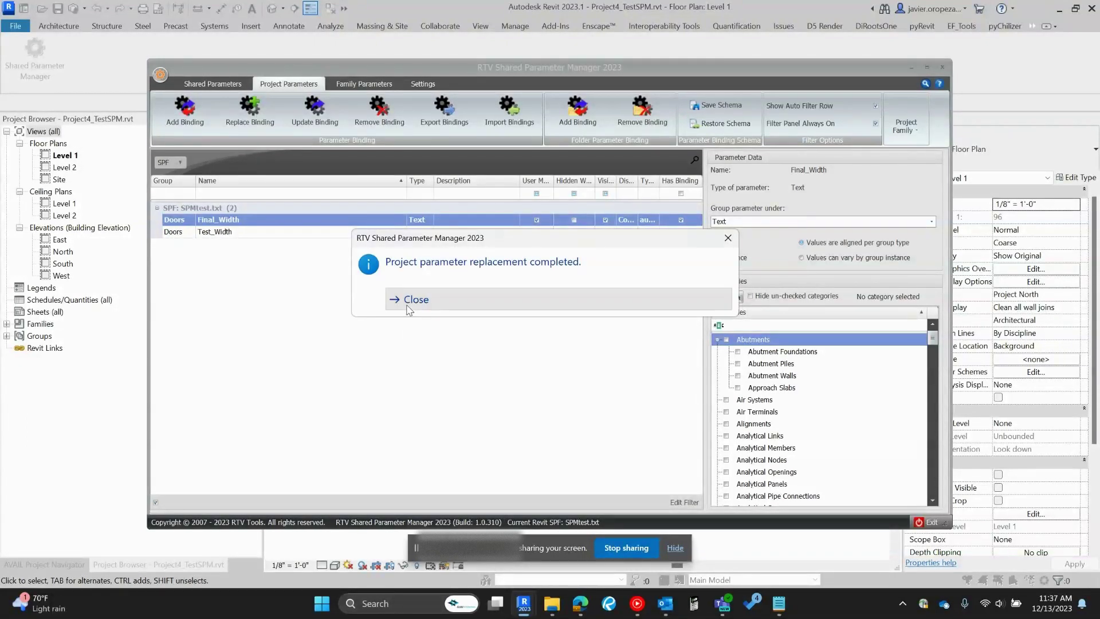
left_click(945, 66)
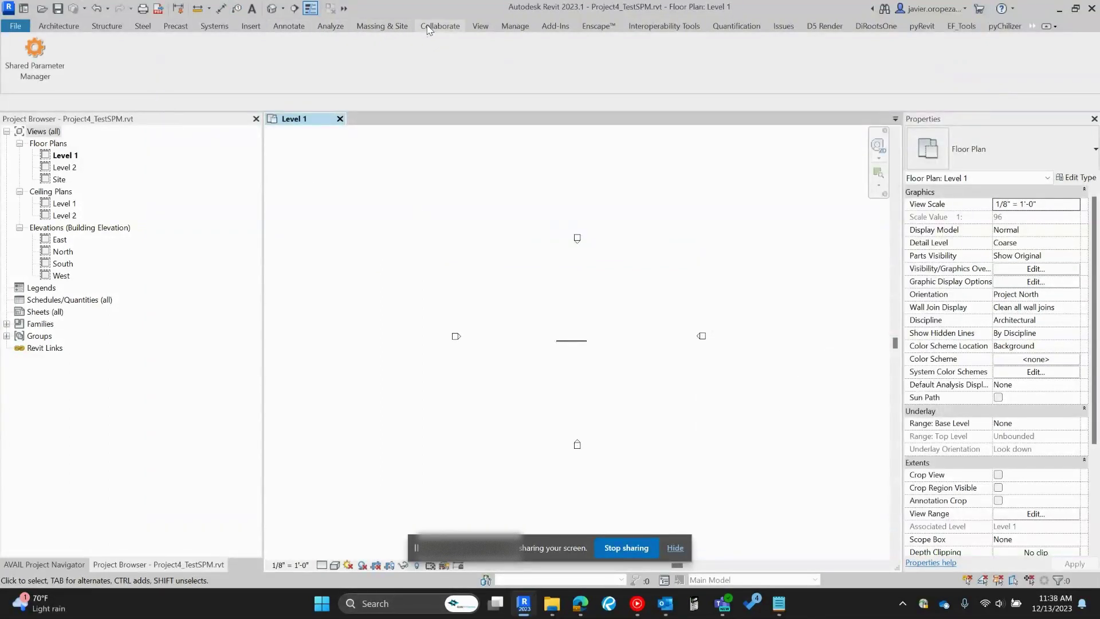
Add a project parameter named FinalFinal assigned to the Doors category.
left_click(514, 27)
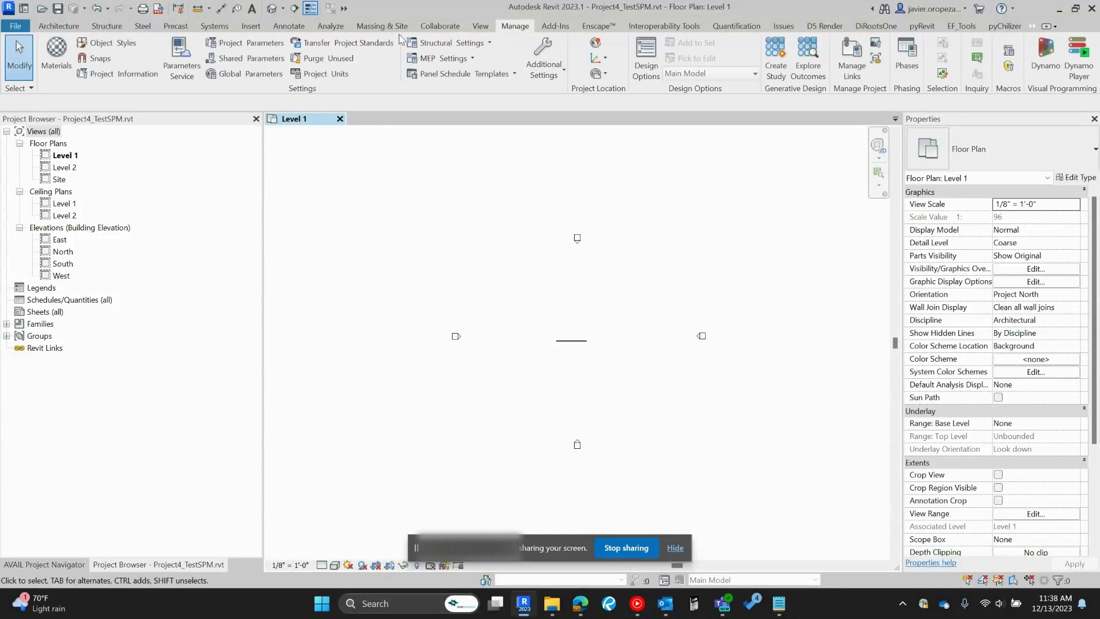
left_click(257, 48)
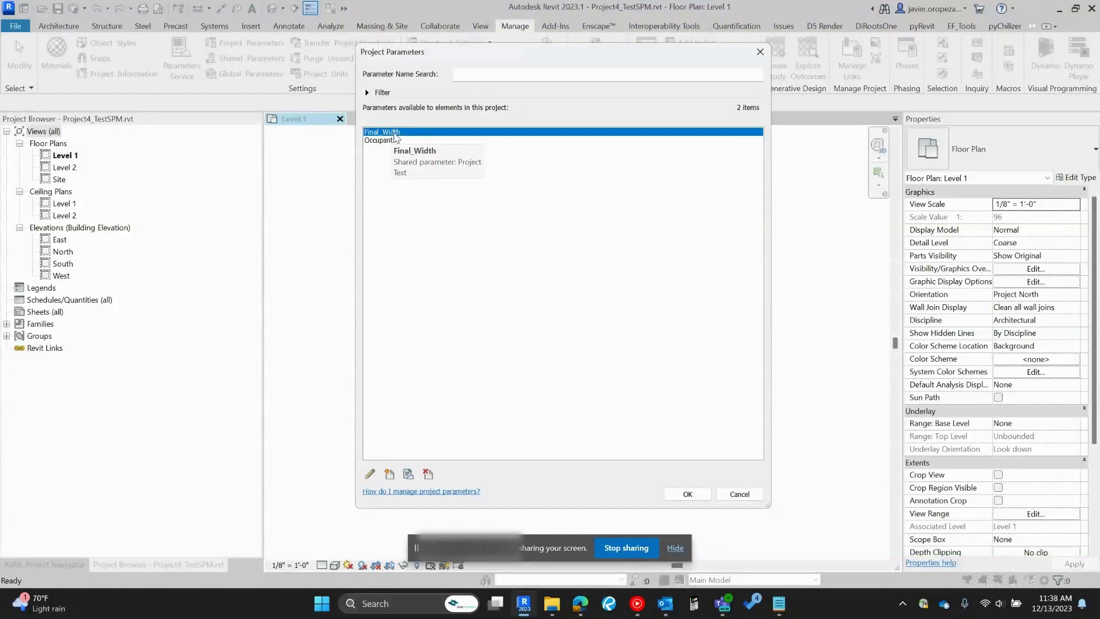
left_click(392, 476)
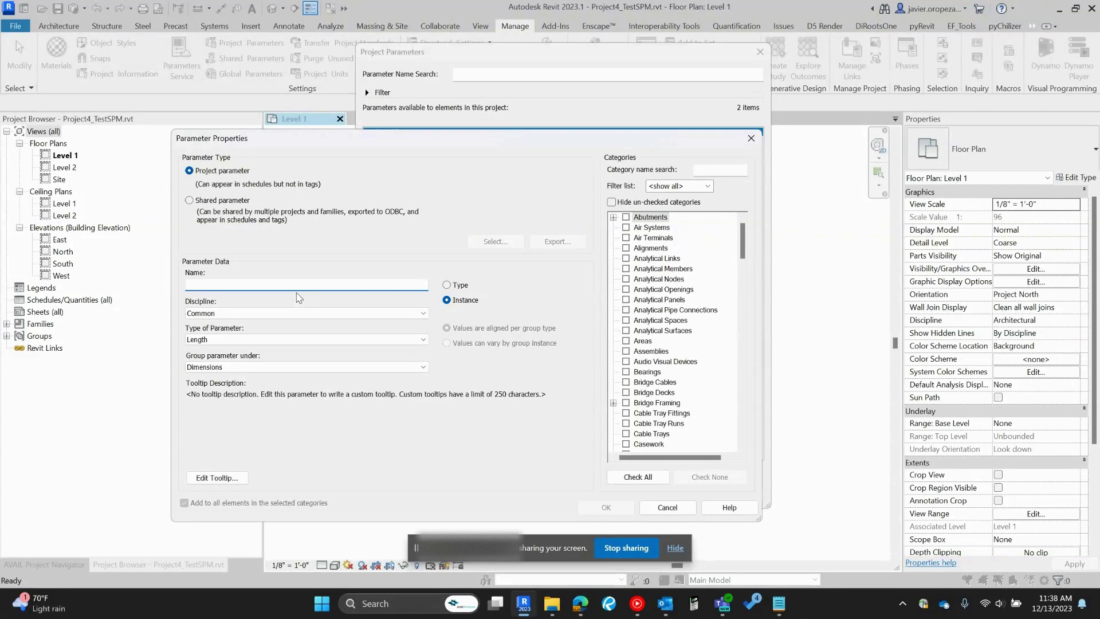
type("FinalFinal")
scroll(631, 433, "down", 4)
left_click(631, 433)
scroll(631, 434, "down", 1)
scroll(630, 434, "down", 1)
left_click(626, 413)
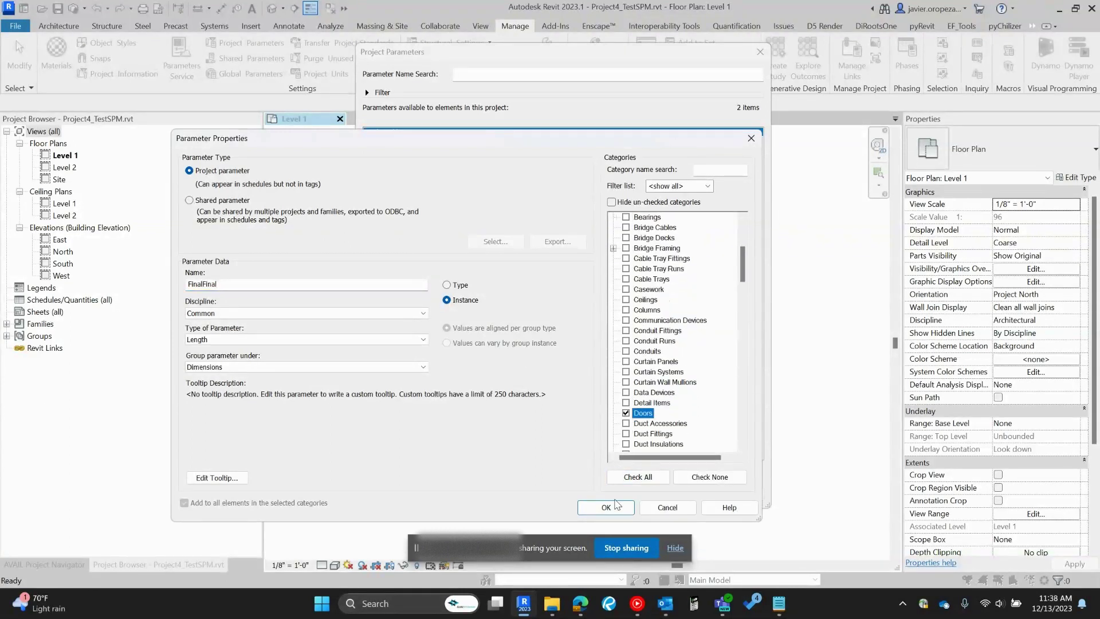
left_click(615, 505)
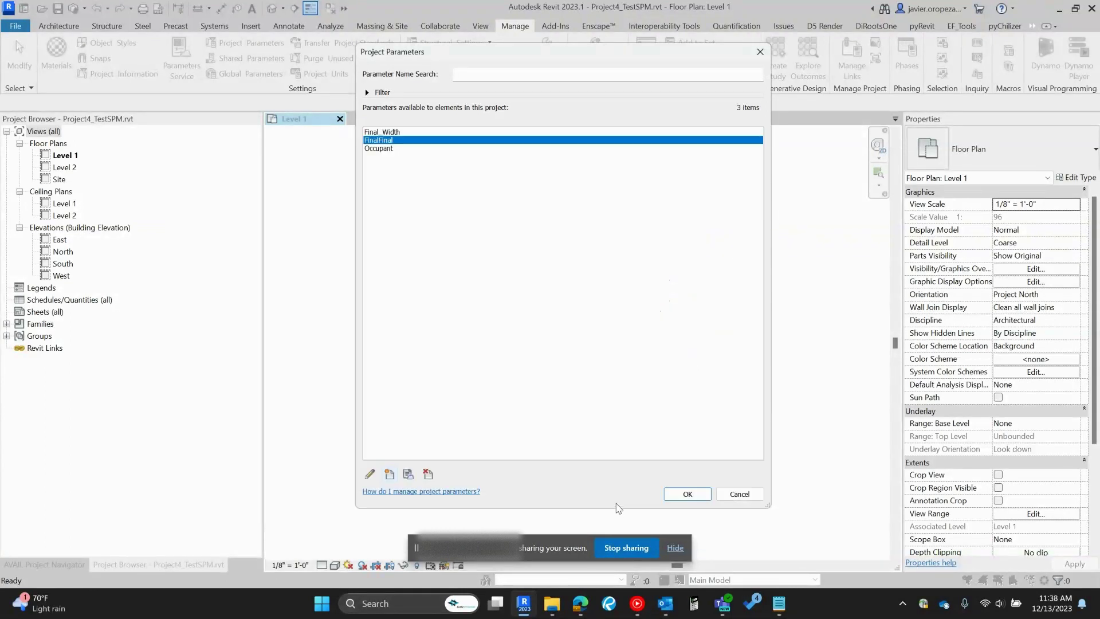
Select Final_Width, move the Project Parameters dialog aside, and cancel it.
left_click(398, 135)
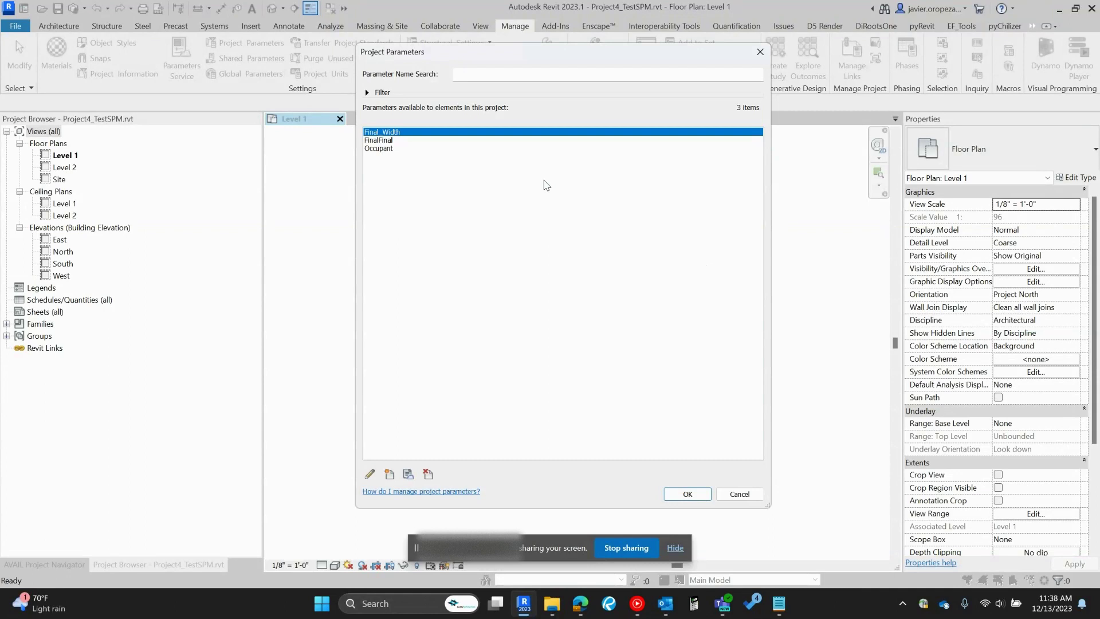
left_click_drag(545, 67, 451, 81)
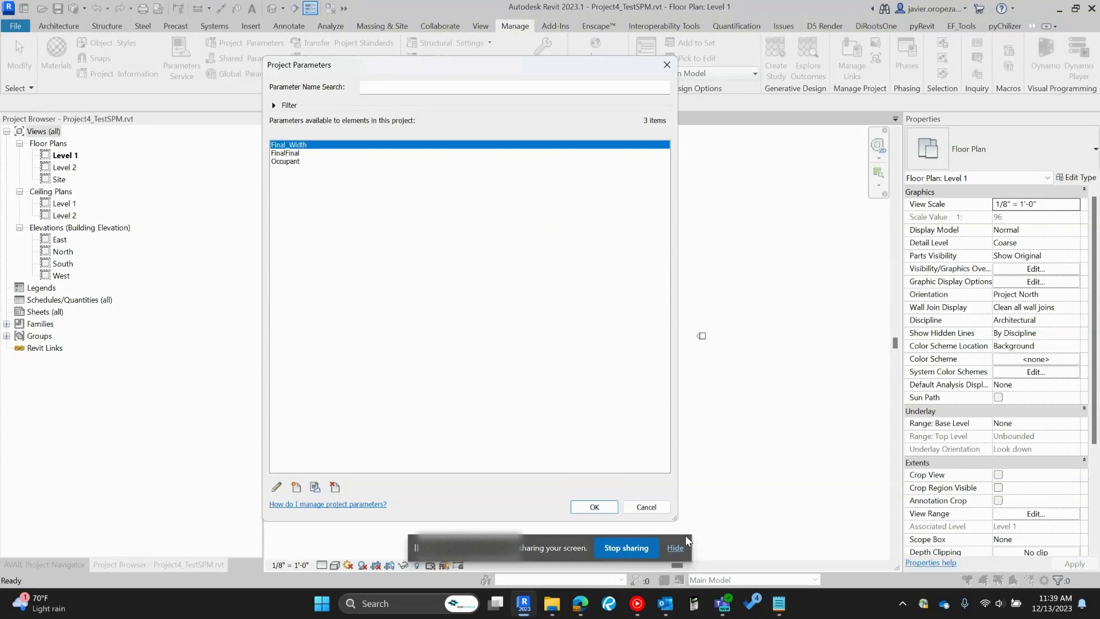
left_click(645, 507)
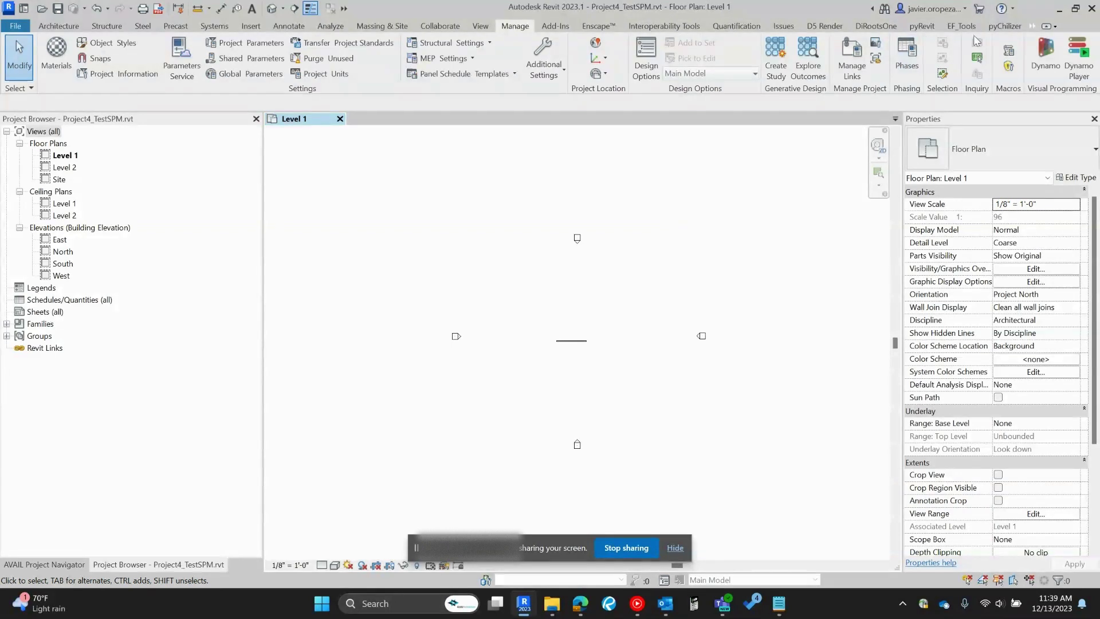
left_click(866, 27)
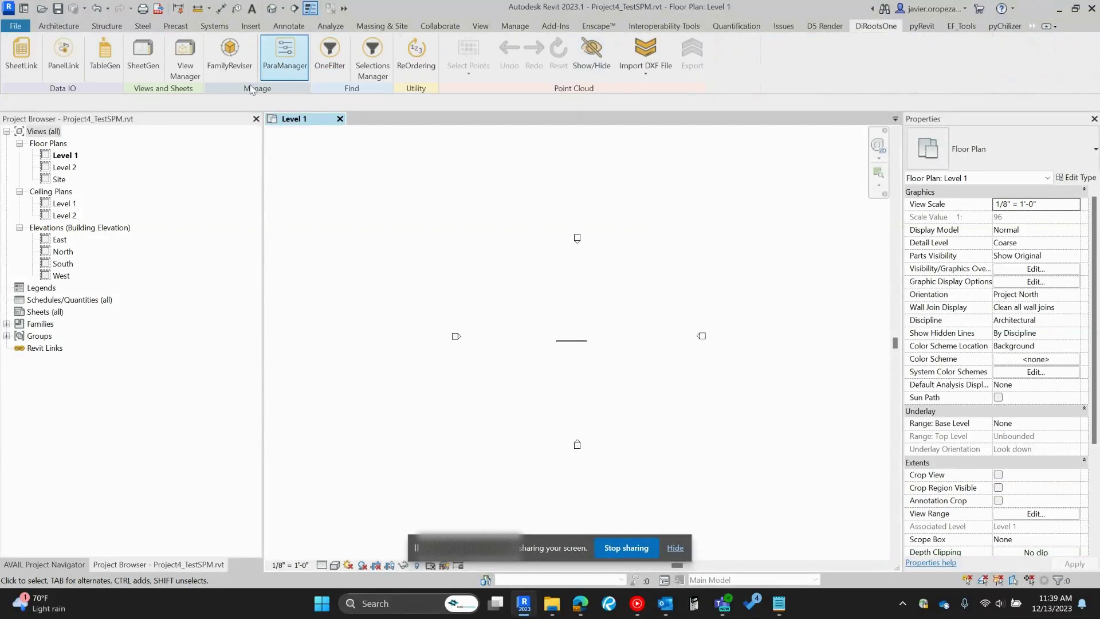
left_click(287, 73)
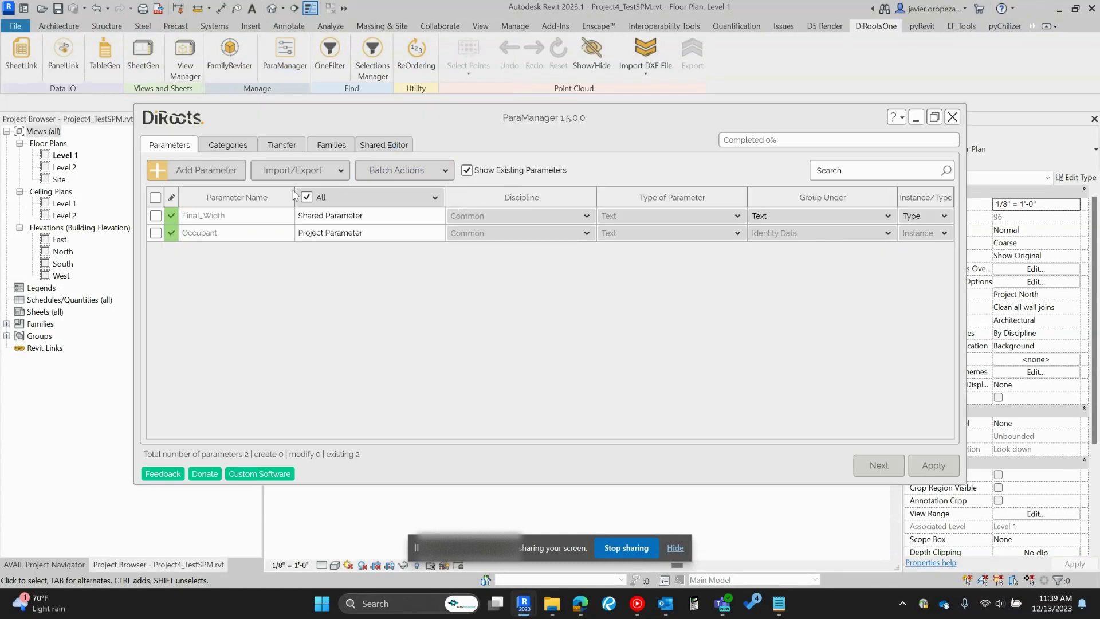
left_click(382, 148)
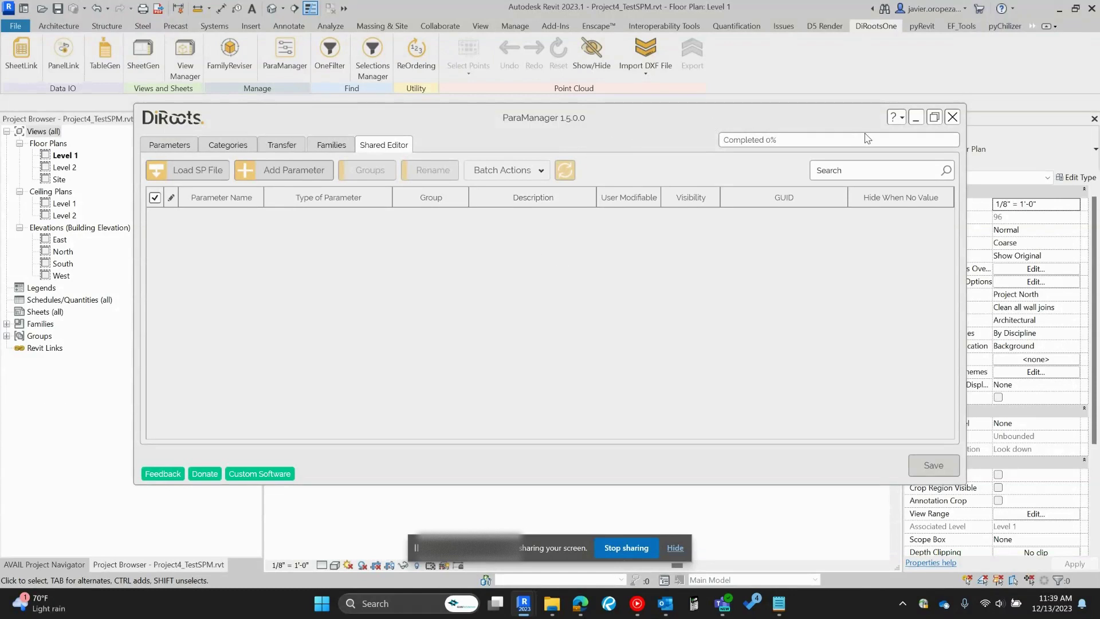
left_click(916, 118)
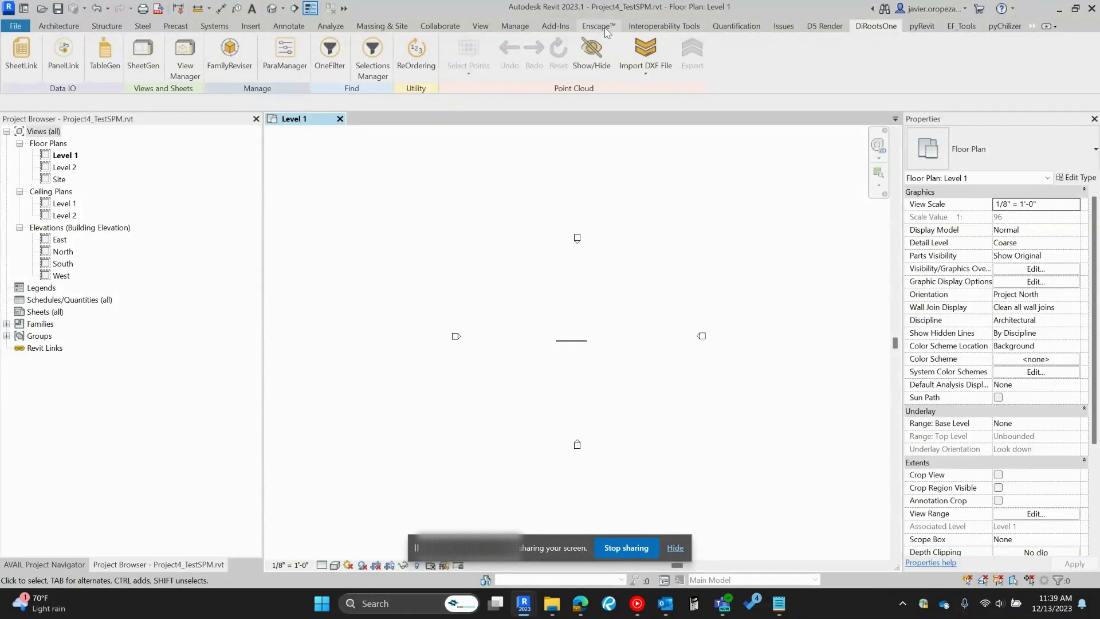
Launch Shared Parameter Manager from RTV Tools and compare its Shared and Project Parameters tabs.
left_click(1032, 26)
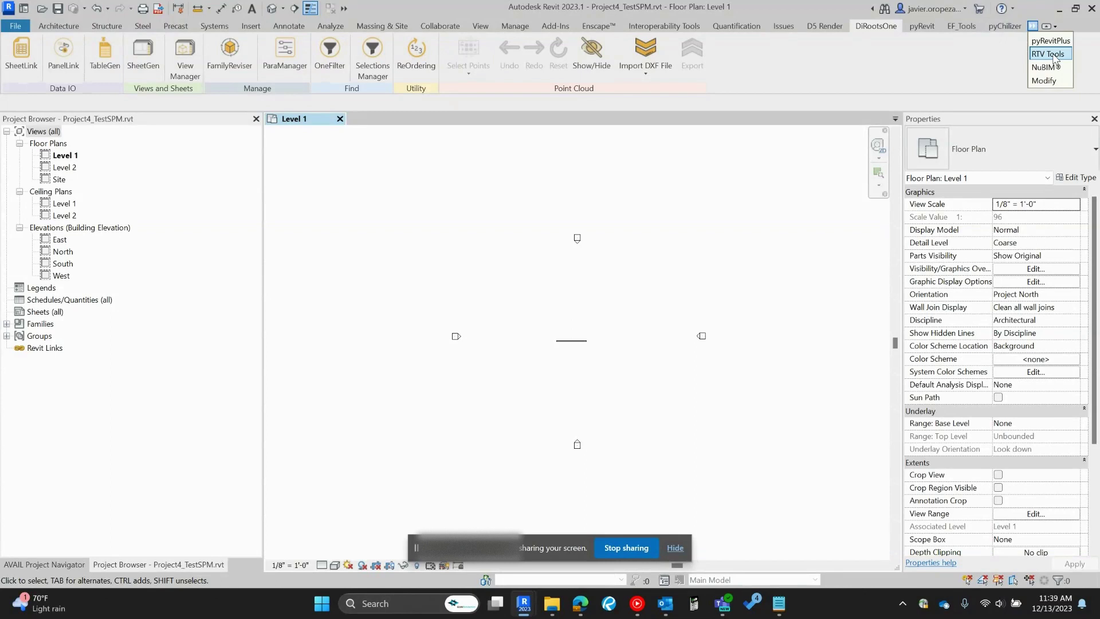
left_click(1051, 59)
left_click(35, 56)
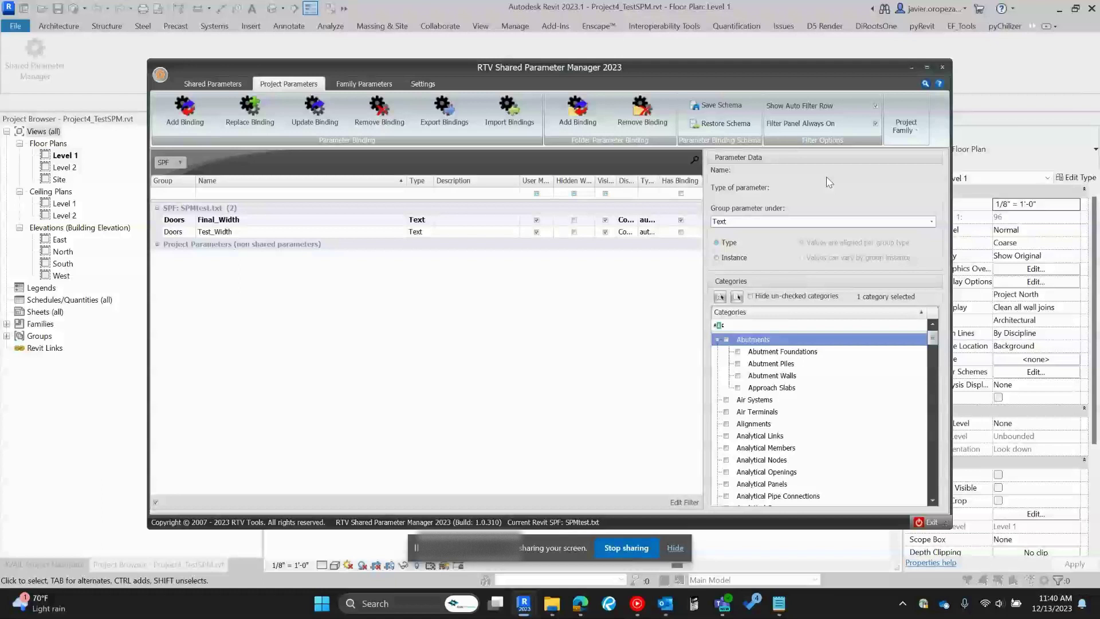
left_click(231, 86)
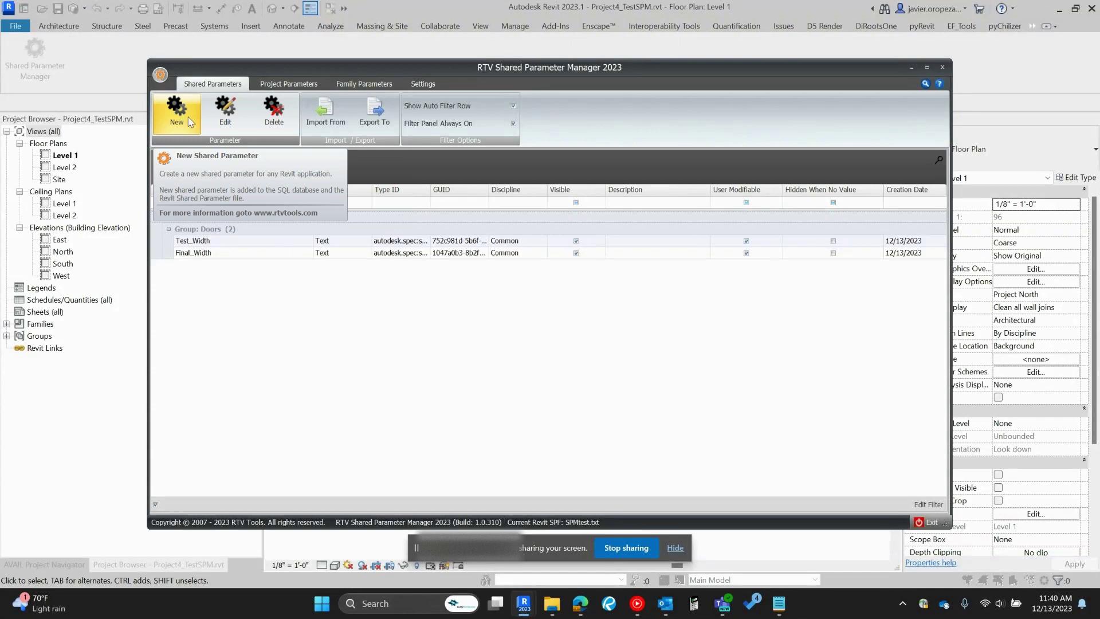
left_click_drag(355, 67, 398, 73)
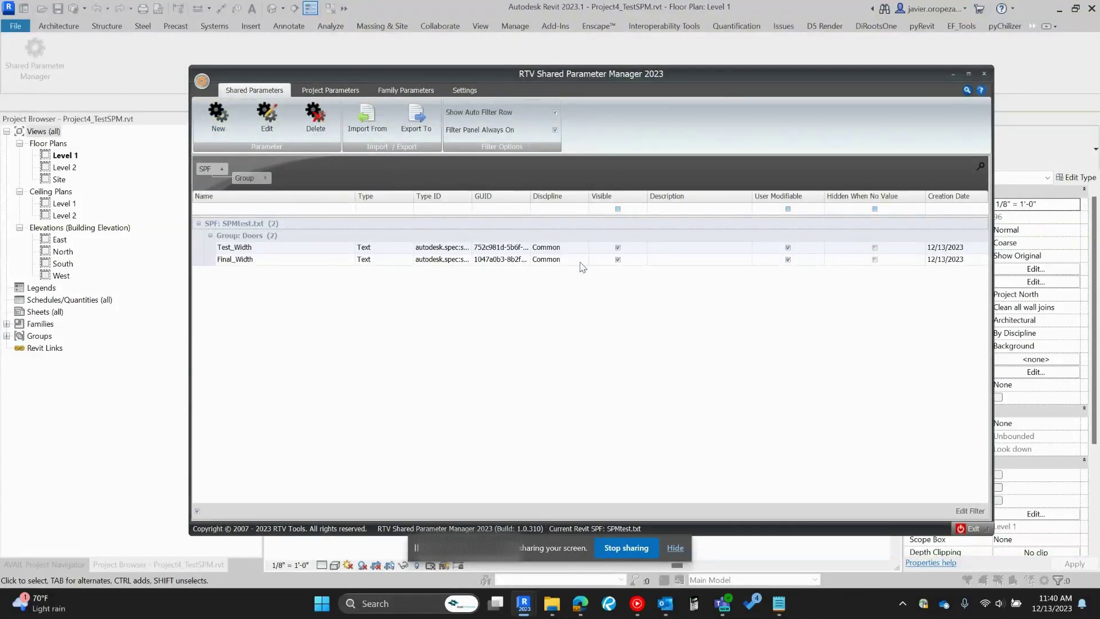
left_click(324, 90)
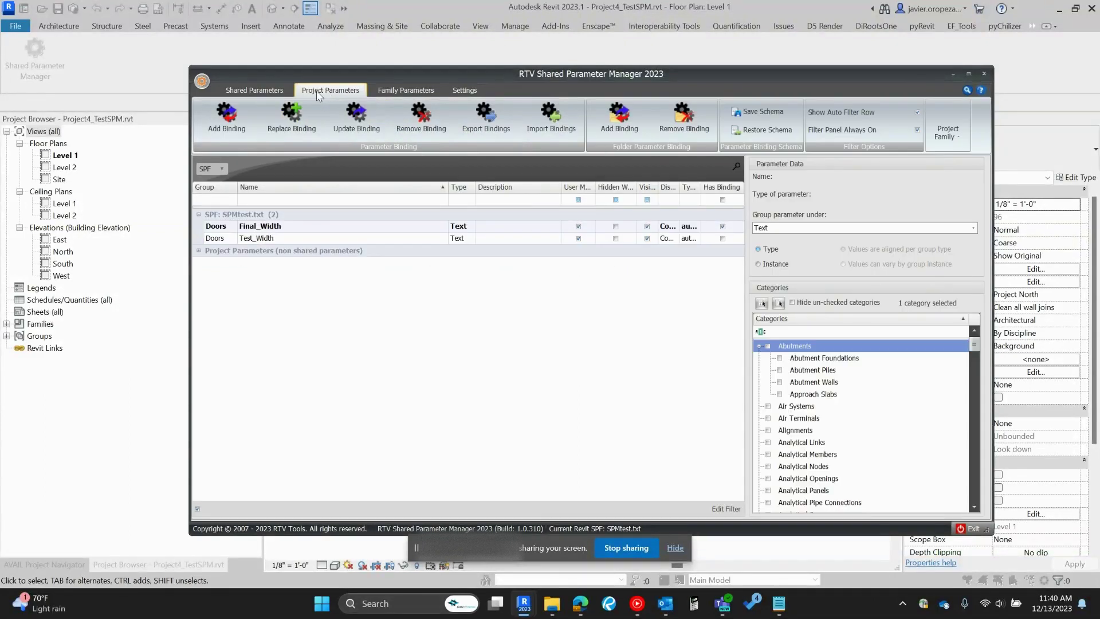
left_click(273, 90)
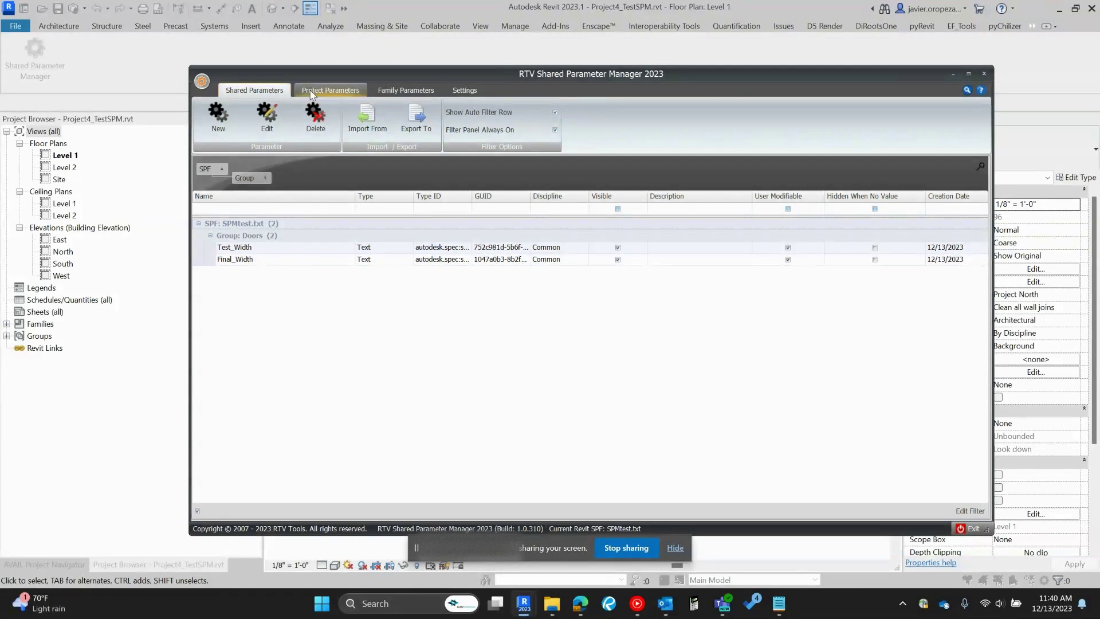
left_click(314, 89)
left_click(253, 91)
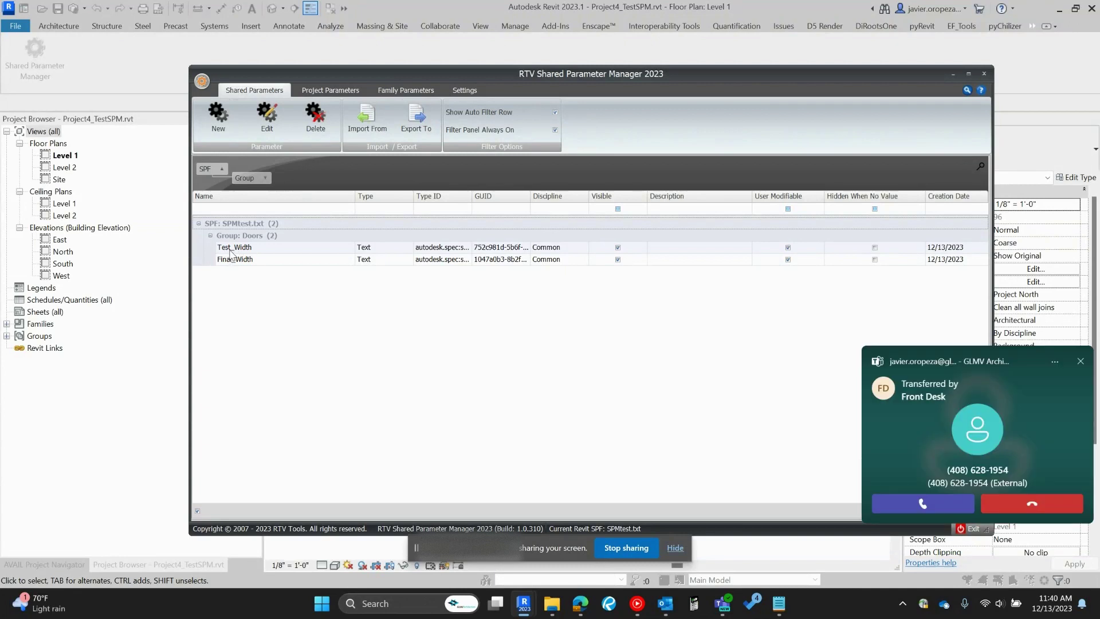
left_click(975, 353)
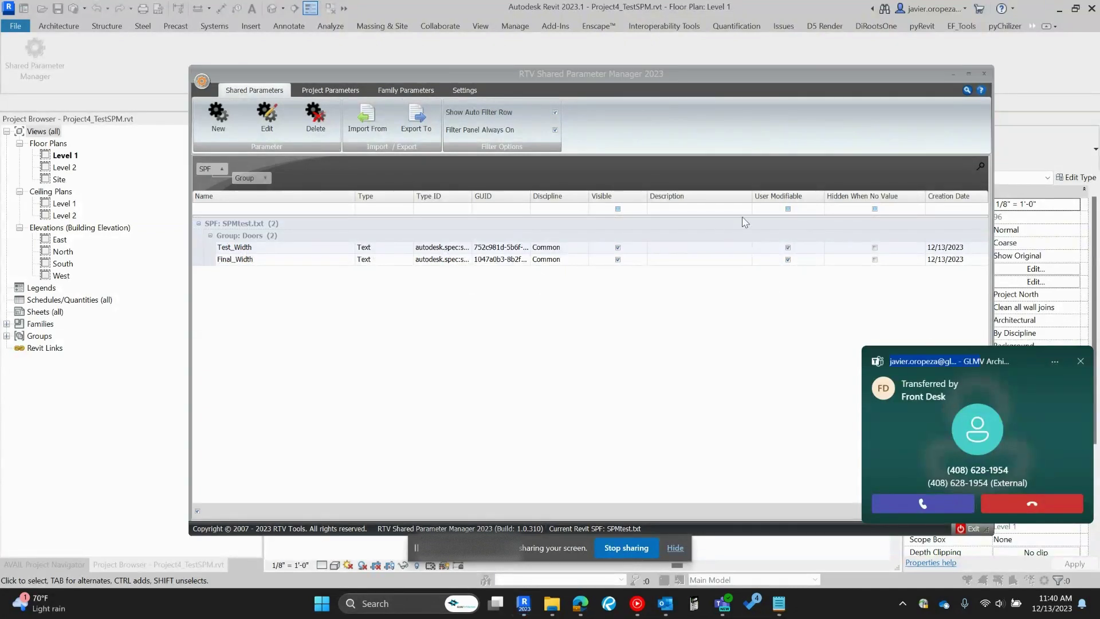